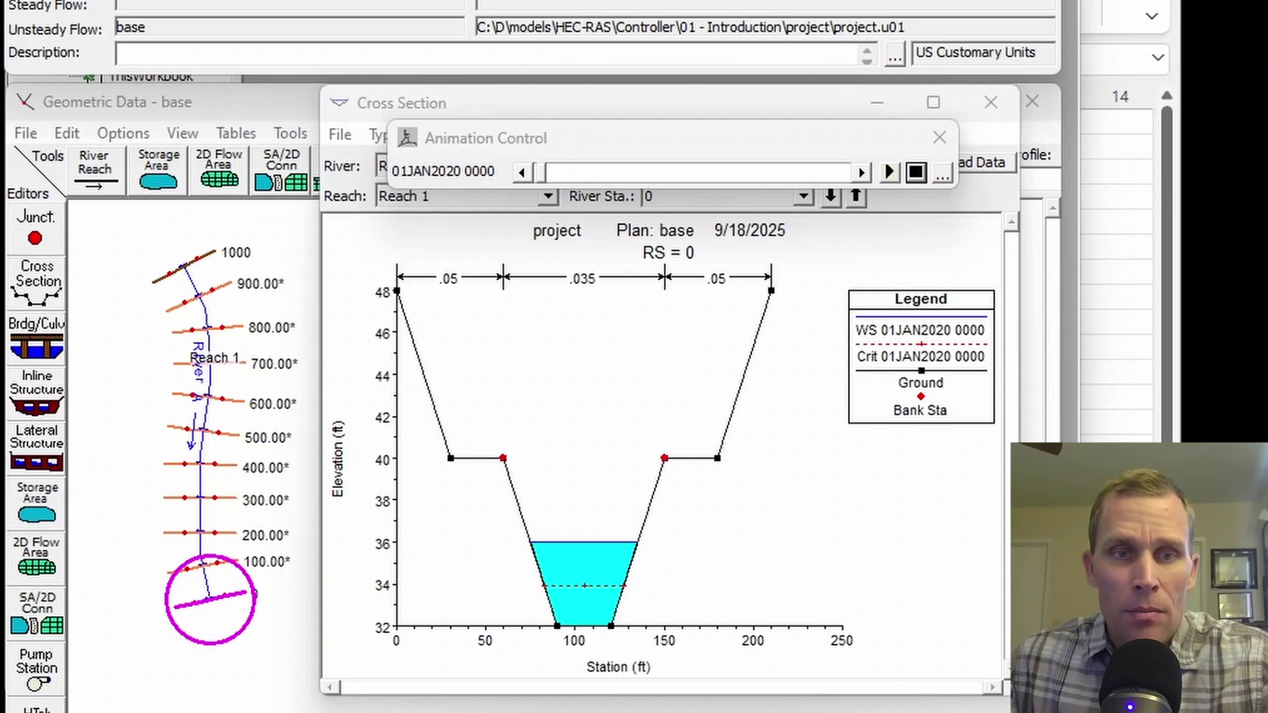
- Bring the Excel controller.xlsm workbook in front of HEC-RAS's cross-section results
click(1135, 268)
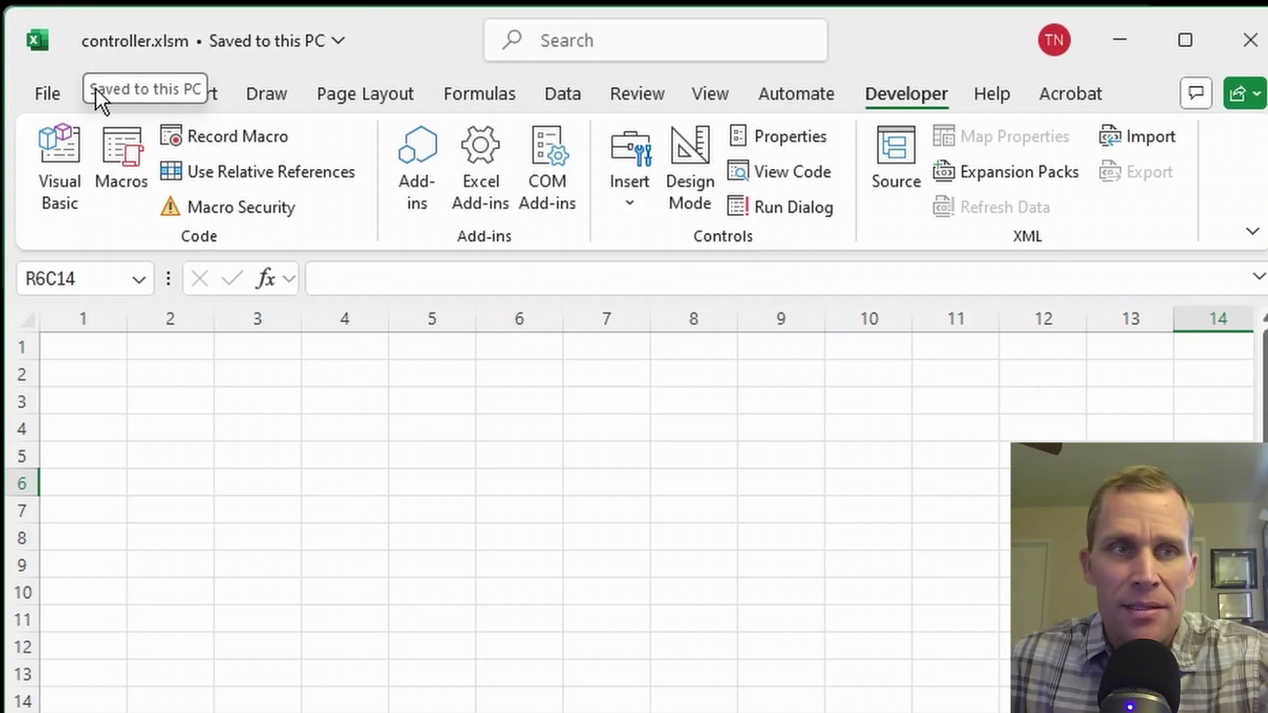
click(51, 99)
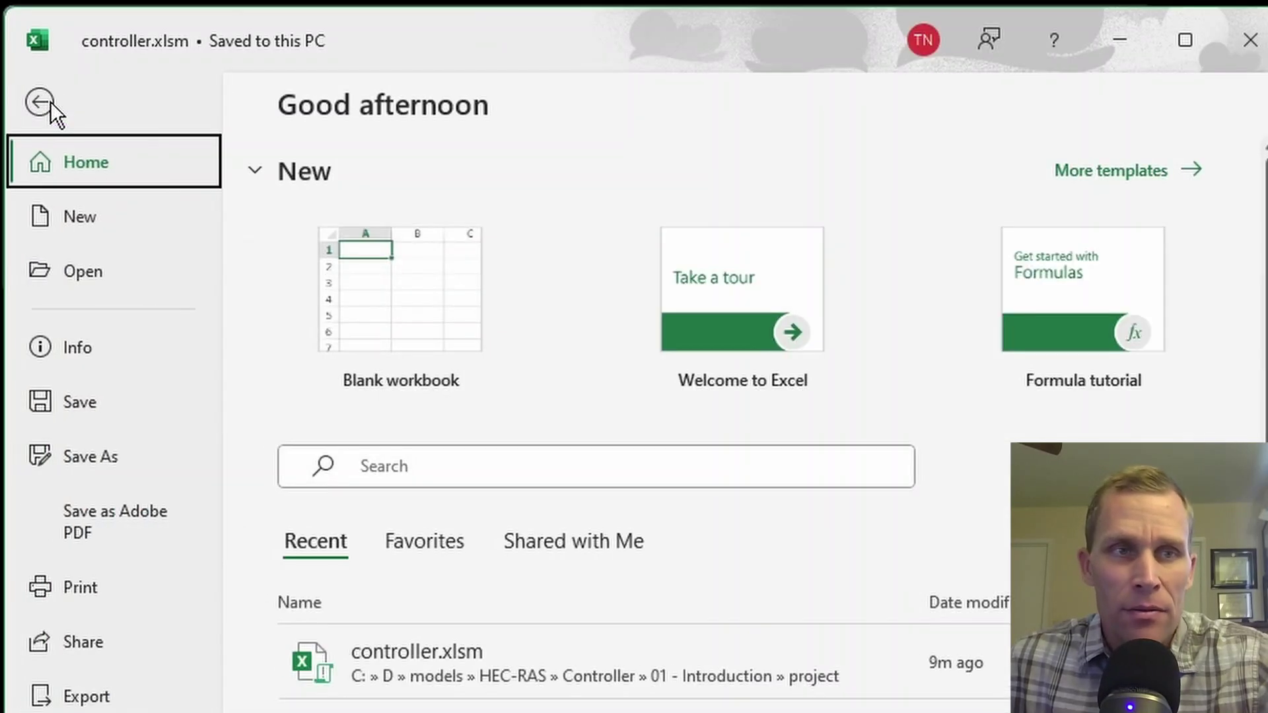
click(91, 455)
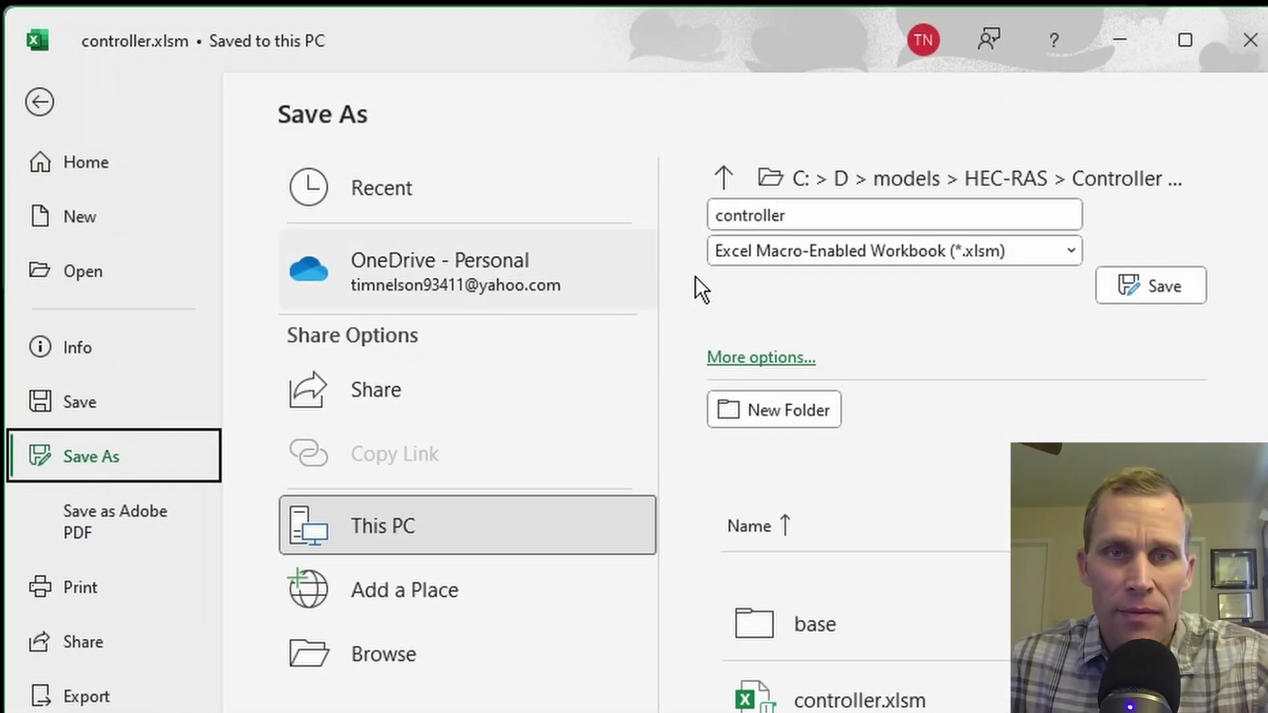
click(1065, 251)
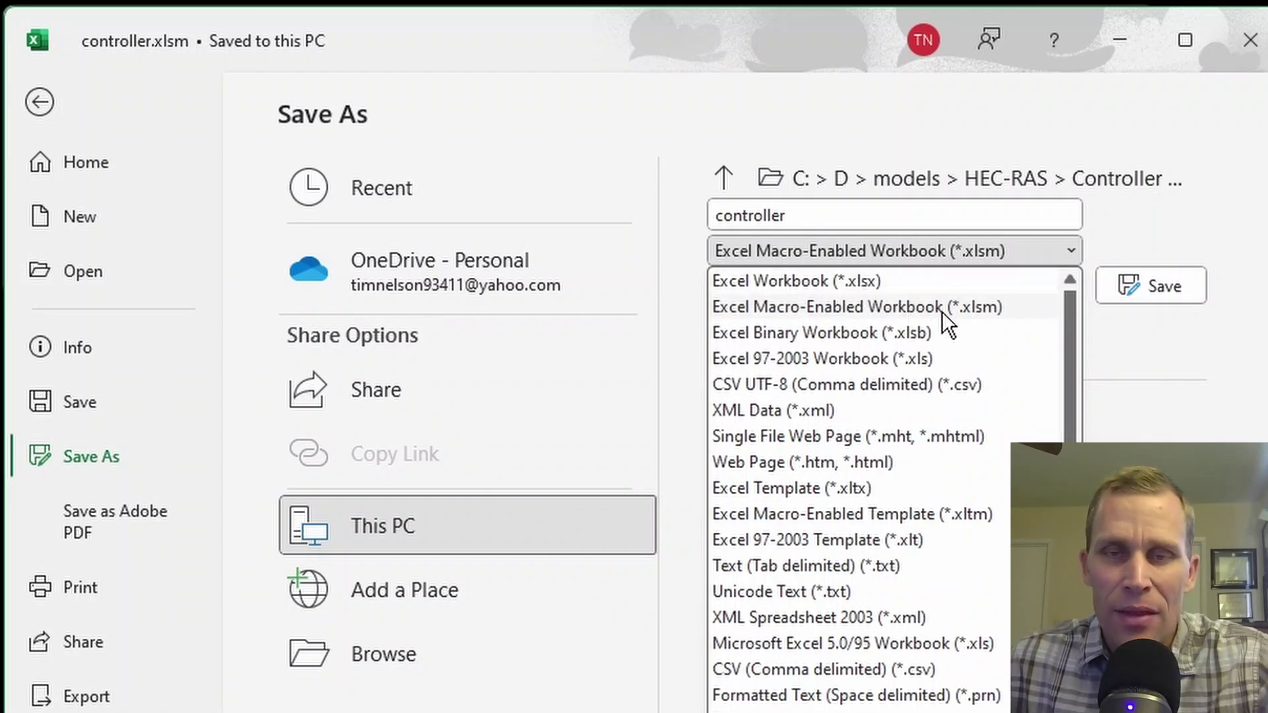
click(980, 309)
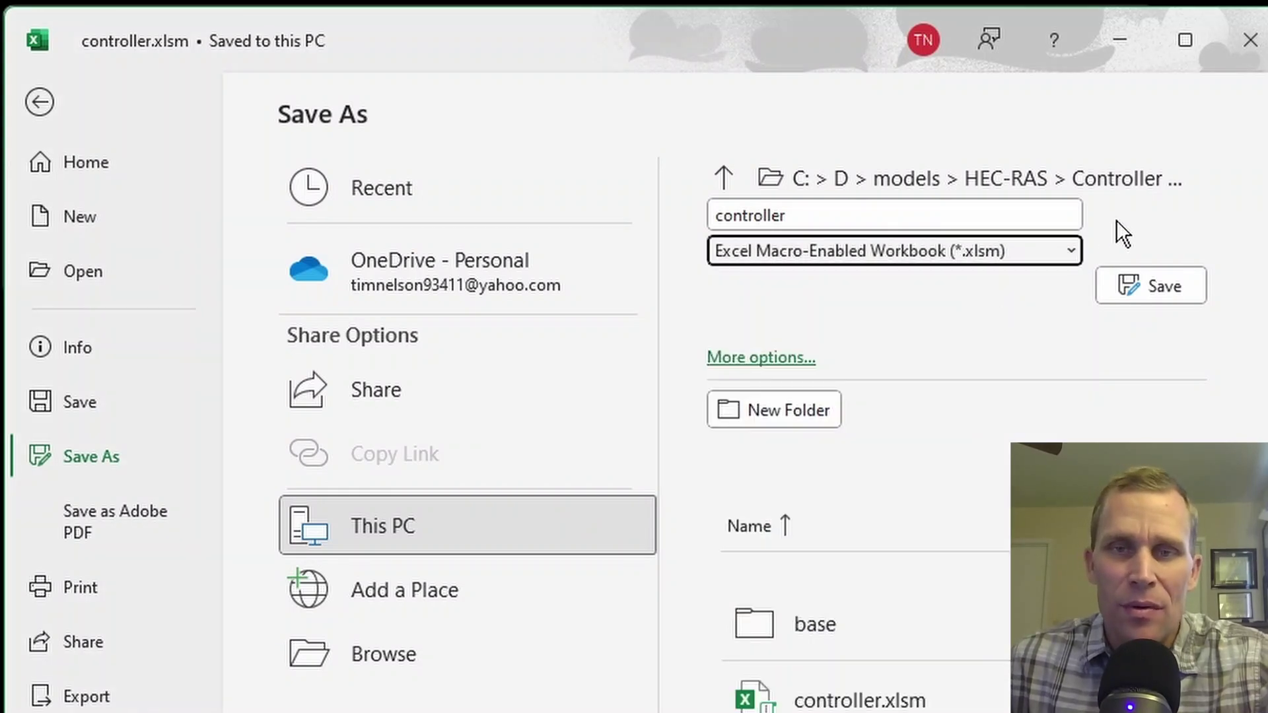
click(39, 101)
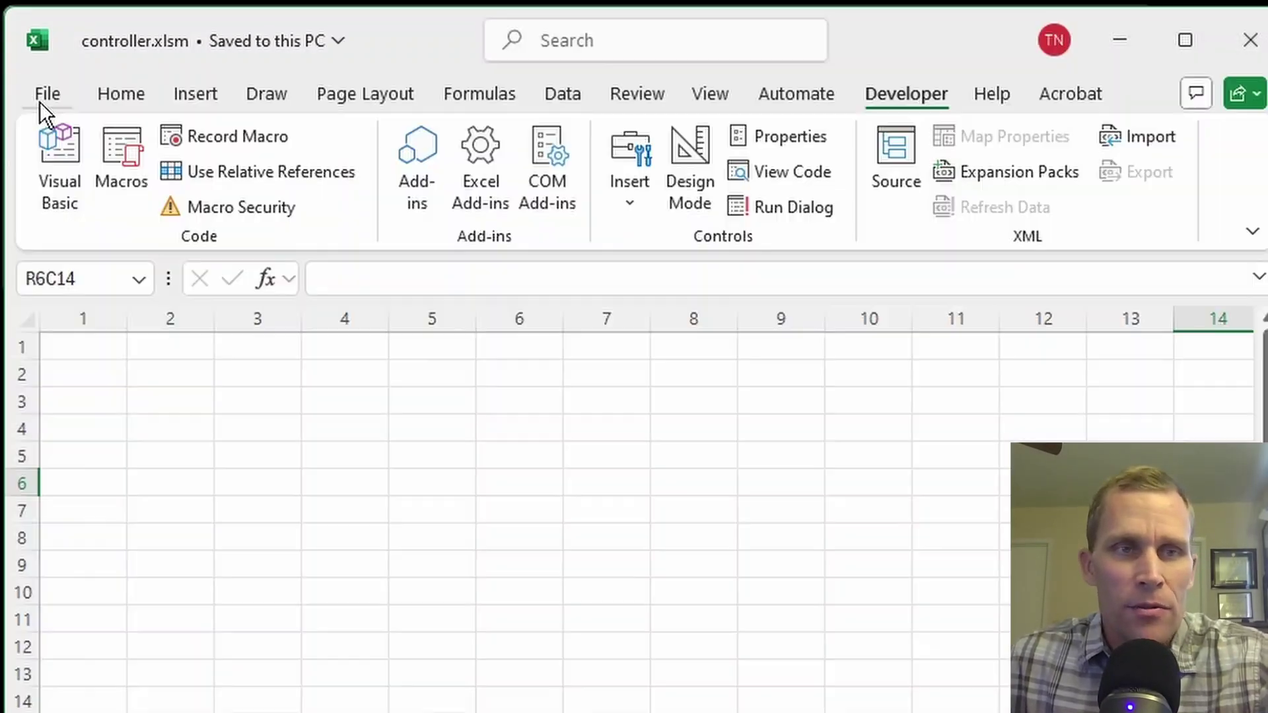
click(158, 377)
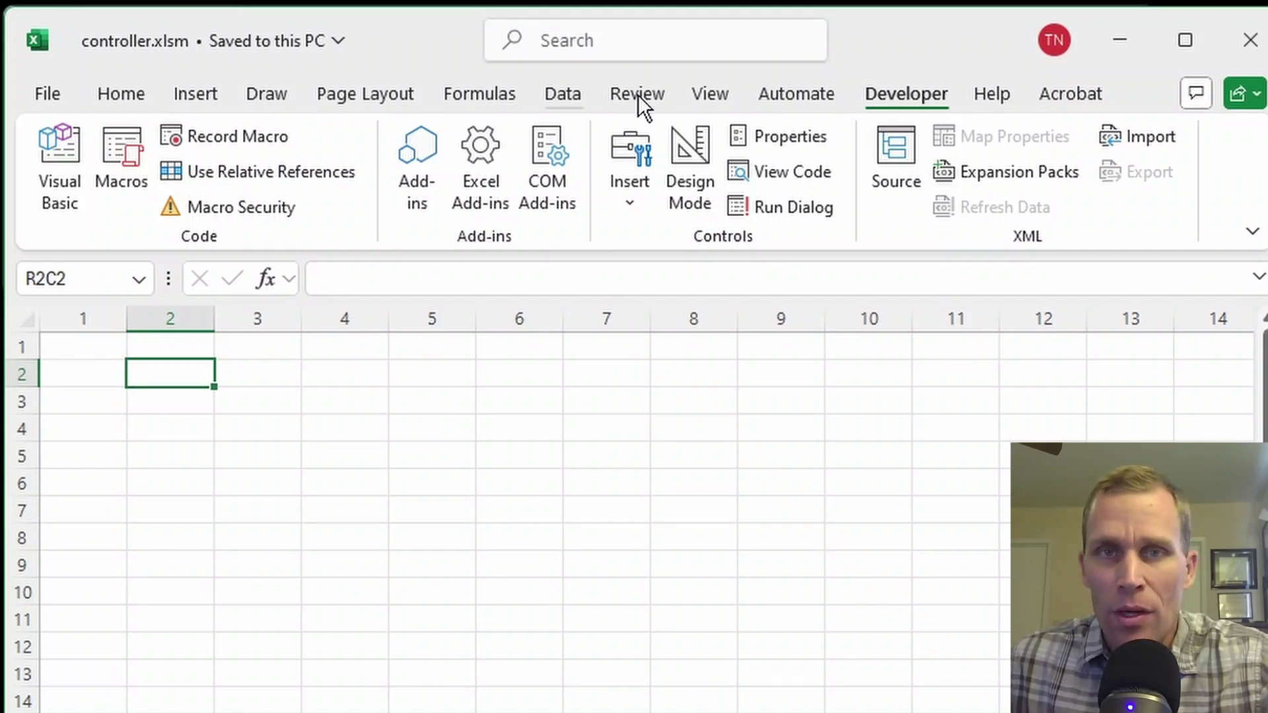
click(56, 96)
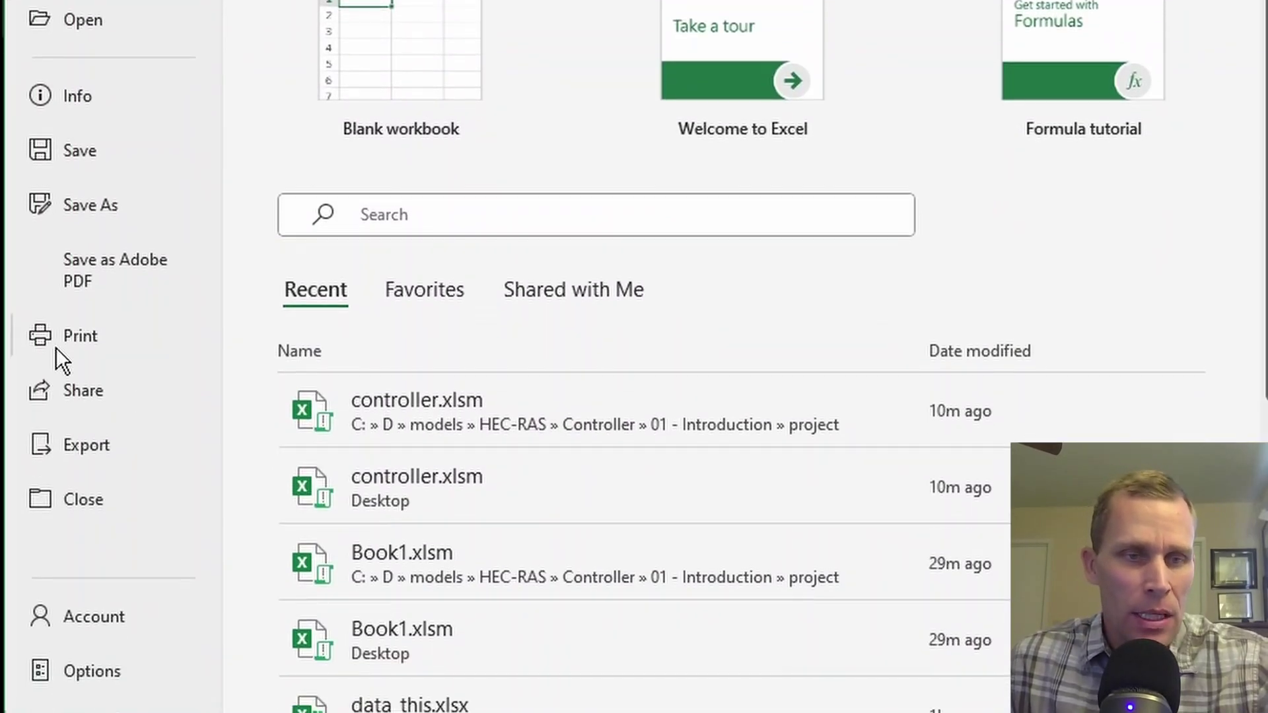
click(100, 670)
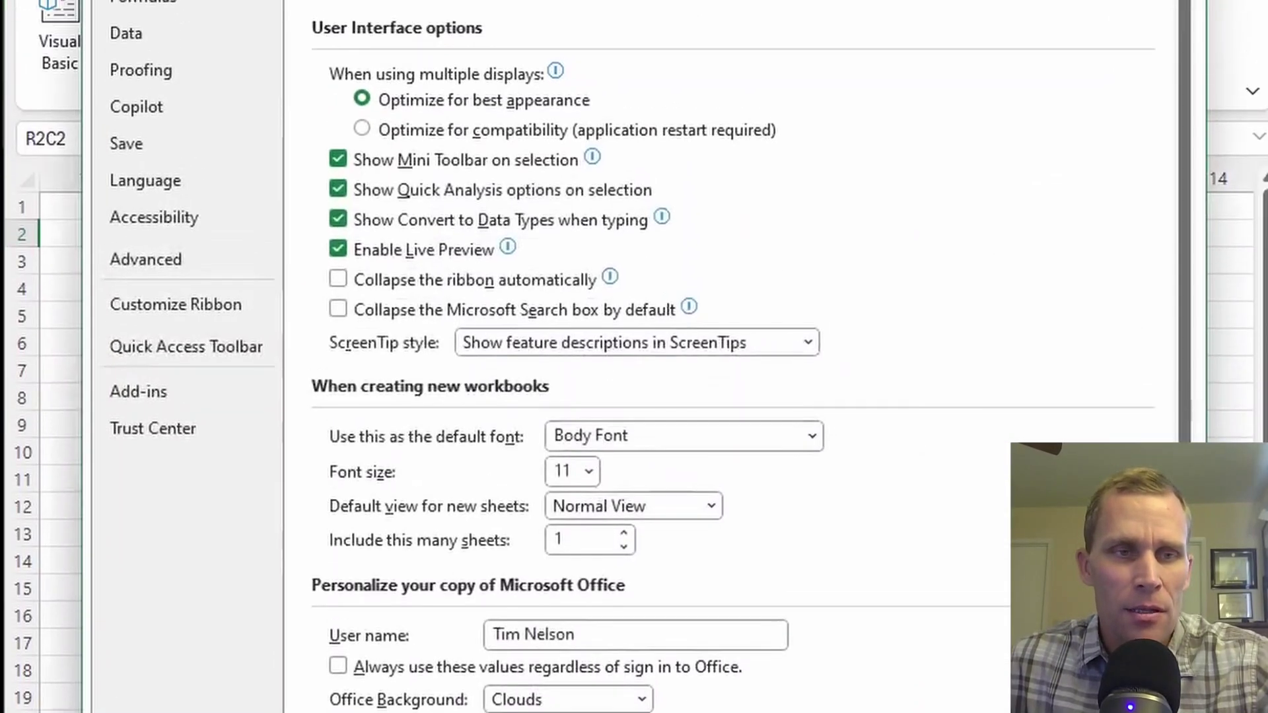
click(180, 442)
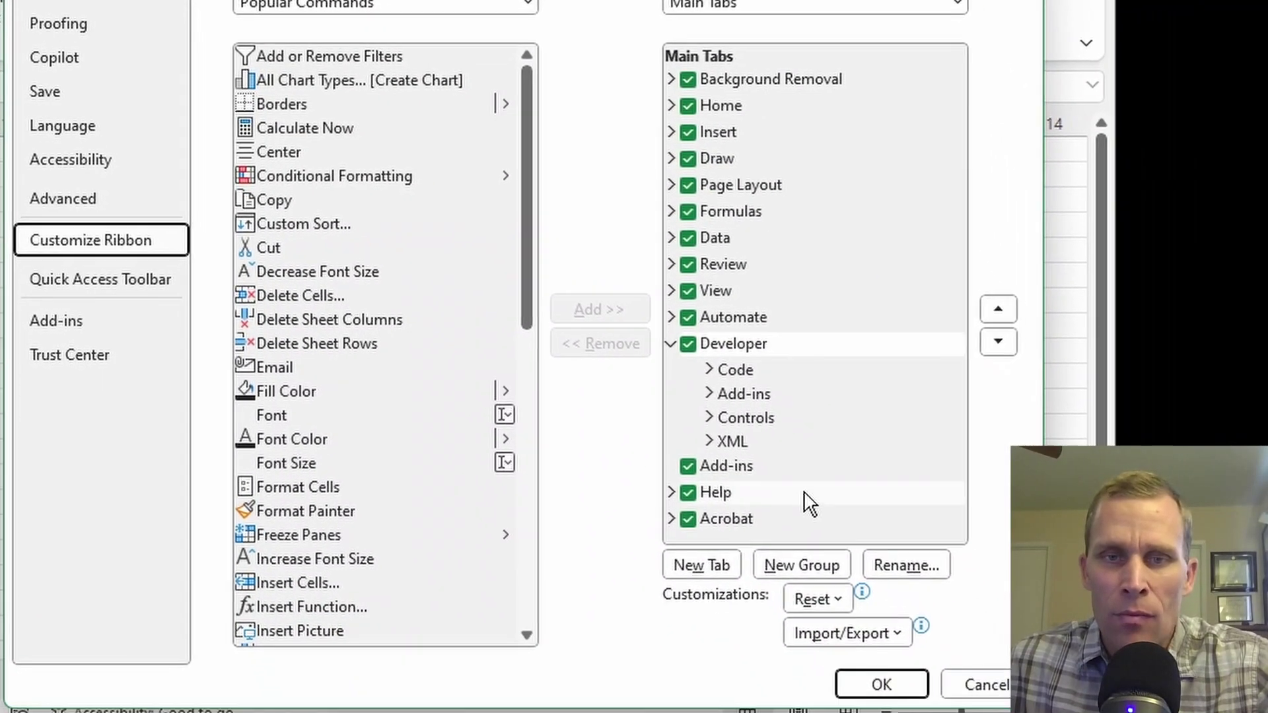
click(687, 343)
click(687, 343)
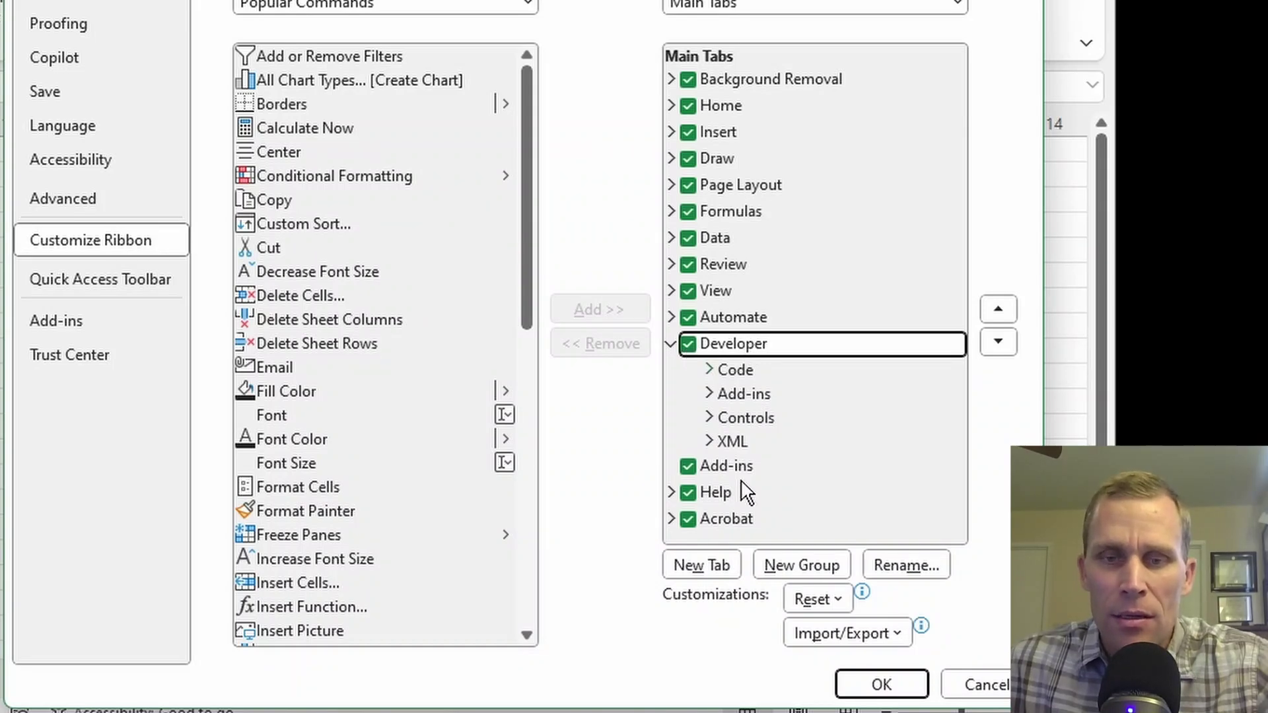
click(875, 680)
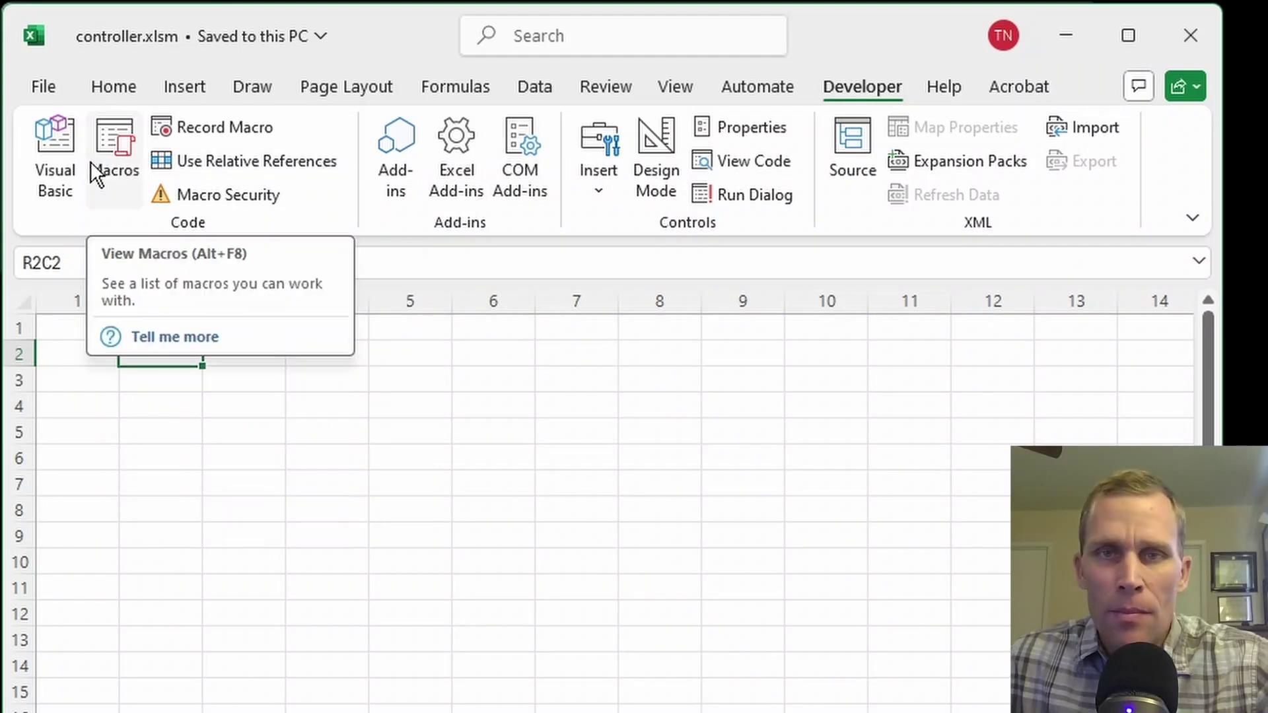
- Open the Visual Basic editor for controller.xlsm, with Sheet1 and ThisWorkbook listed under VBAProject
click(58, 139)
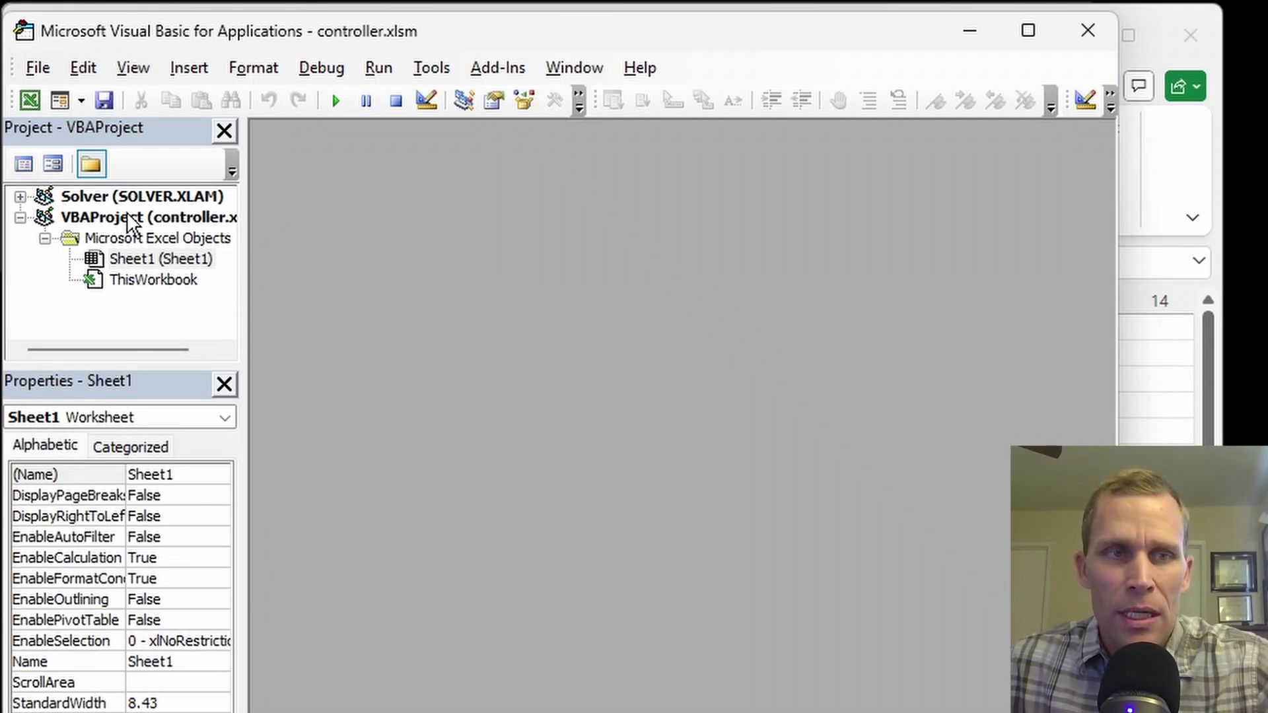
click(179, 68)
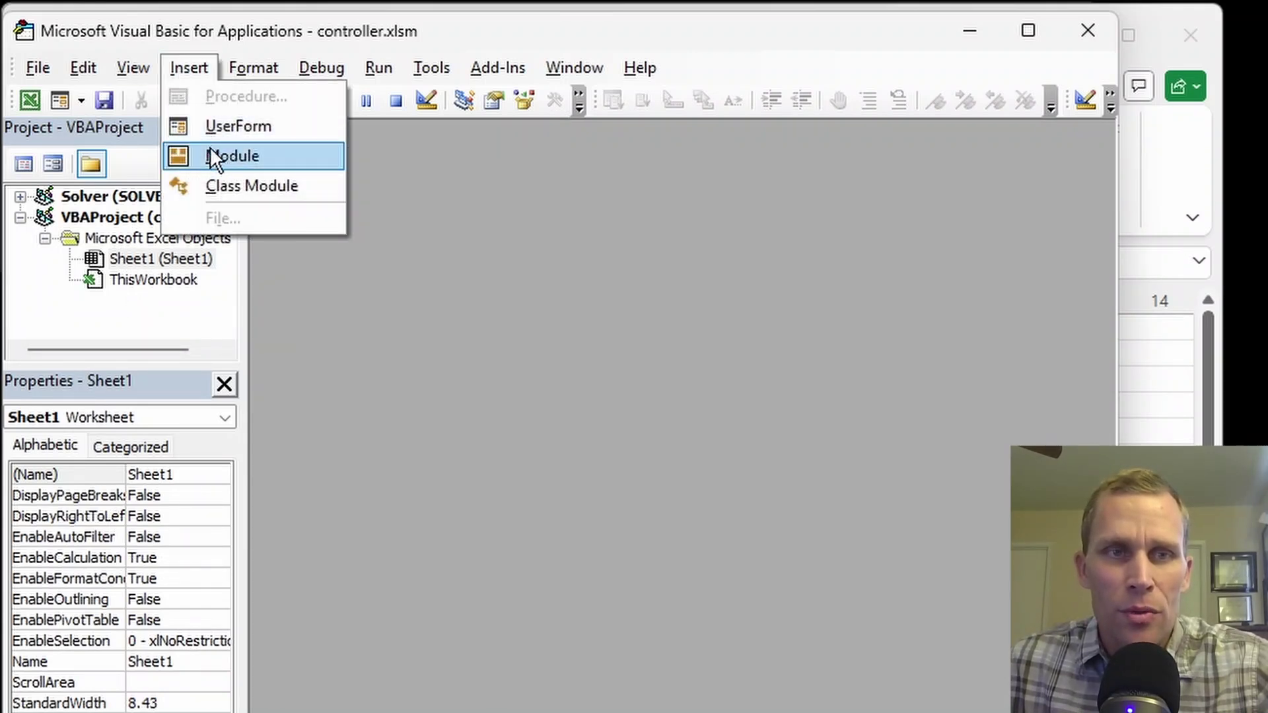
click(195, 42)
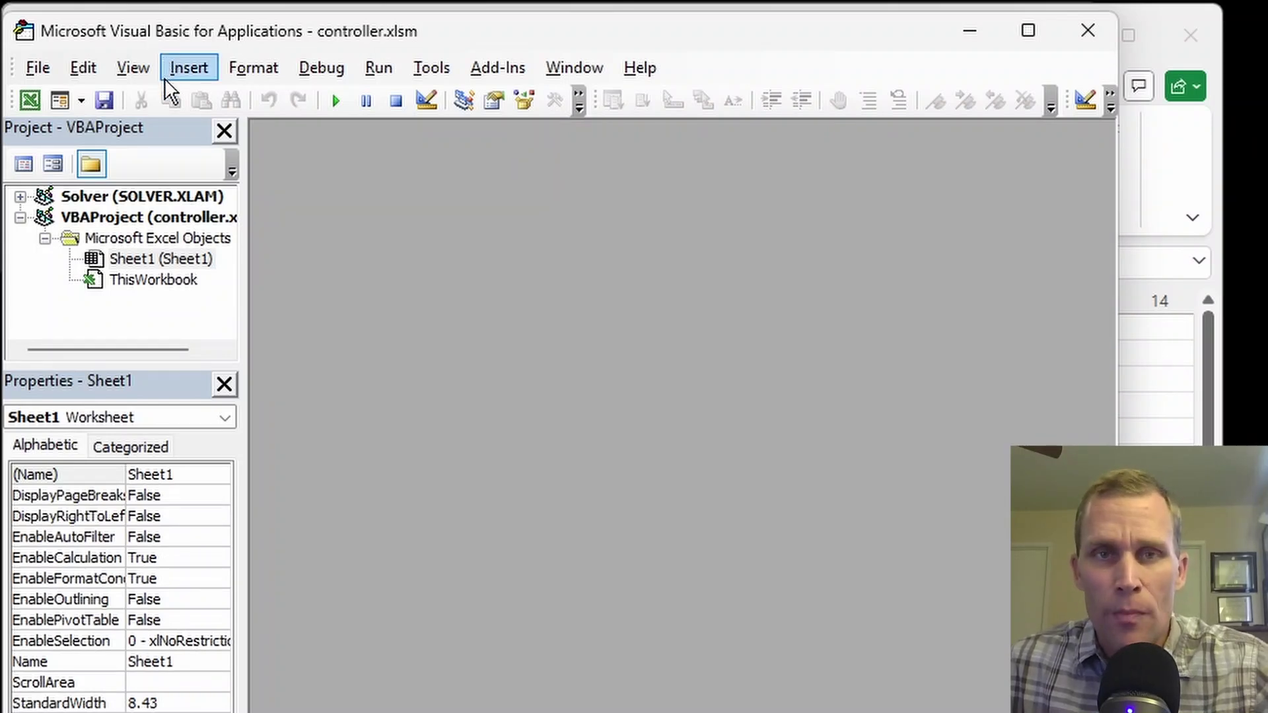
click(36, 99)
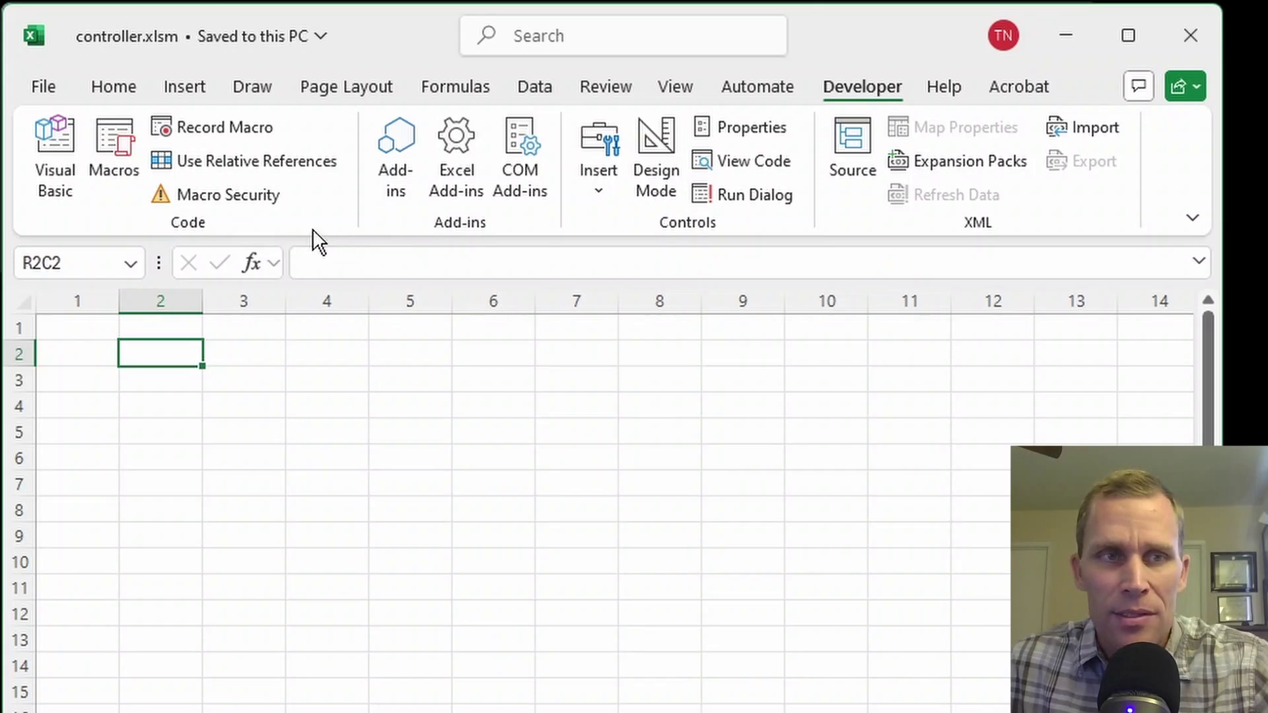
click(61, 138)
click(30, 100)
click(53, 152)
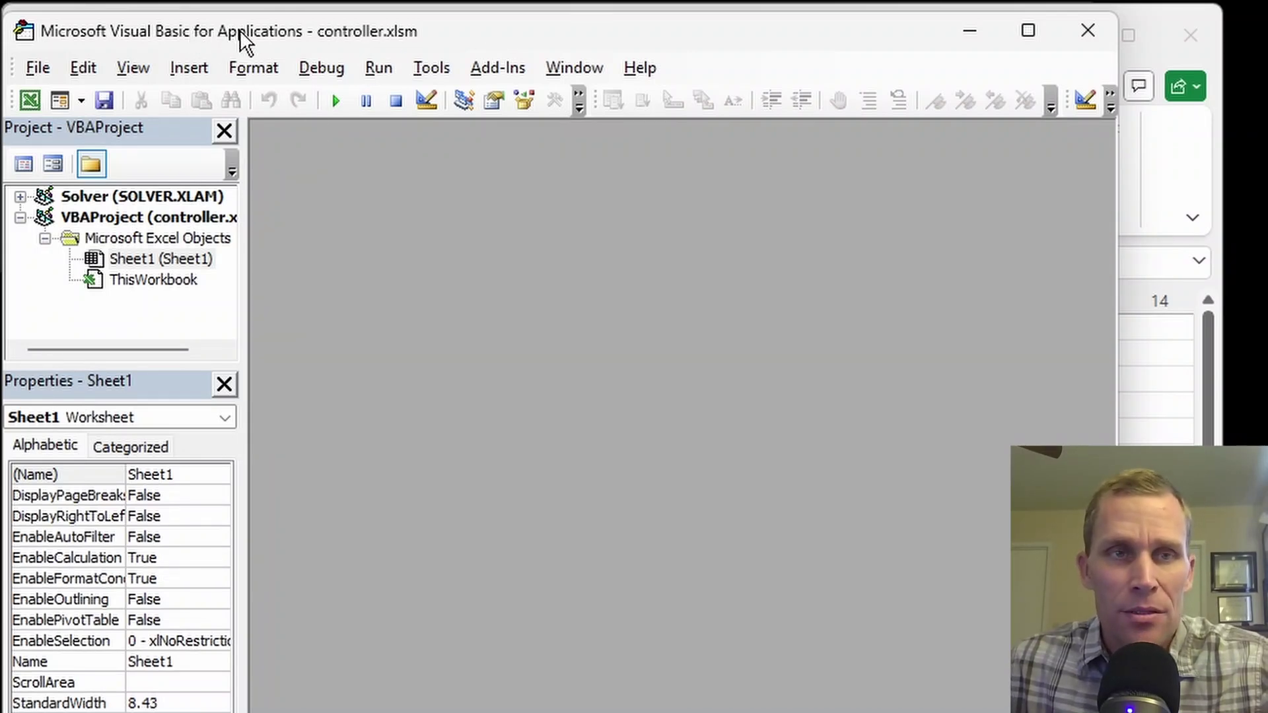
- Open the project's References list and scroll to the HEC River Analysis System entries
click(433, 69)
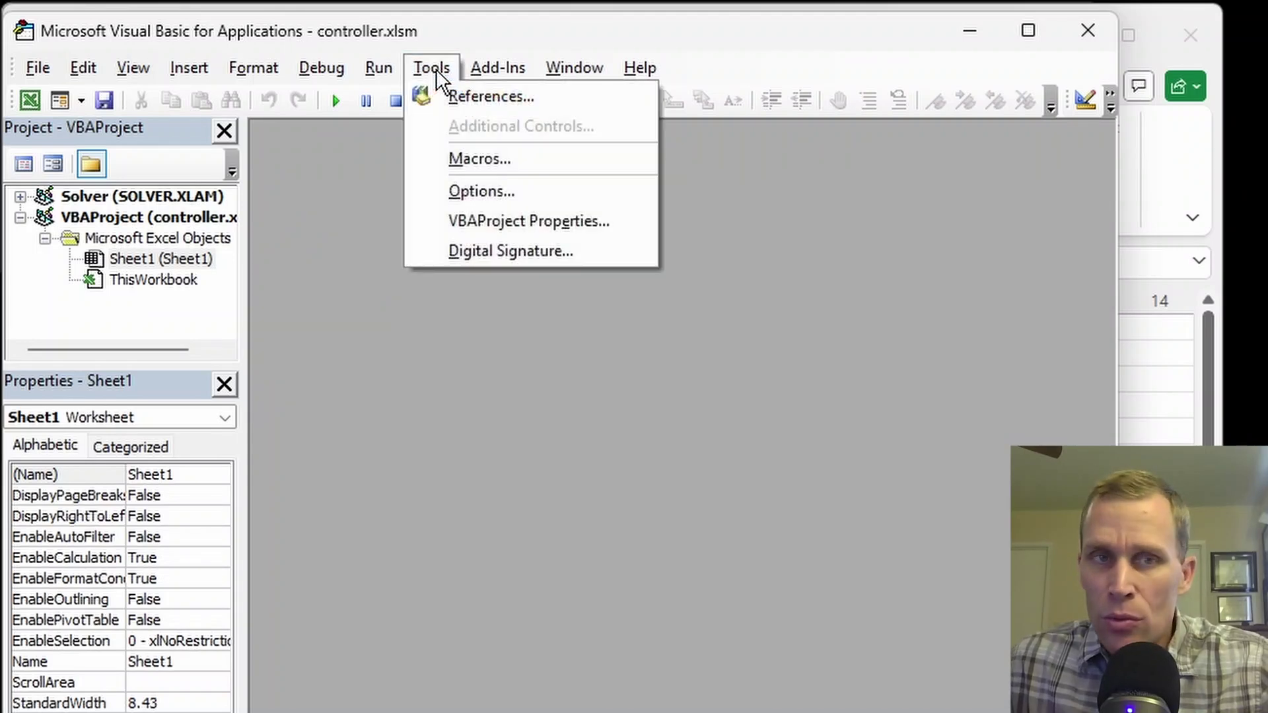
click(467, 100)
drag(730, 213, 296, 106)
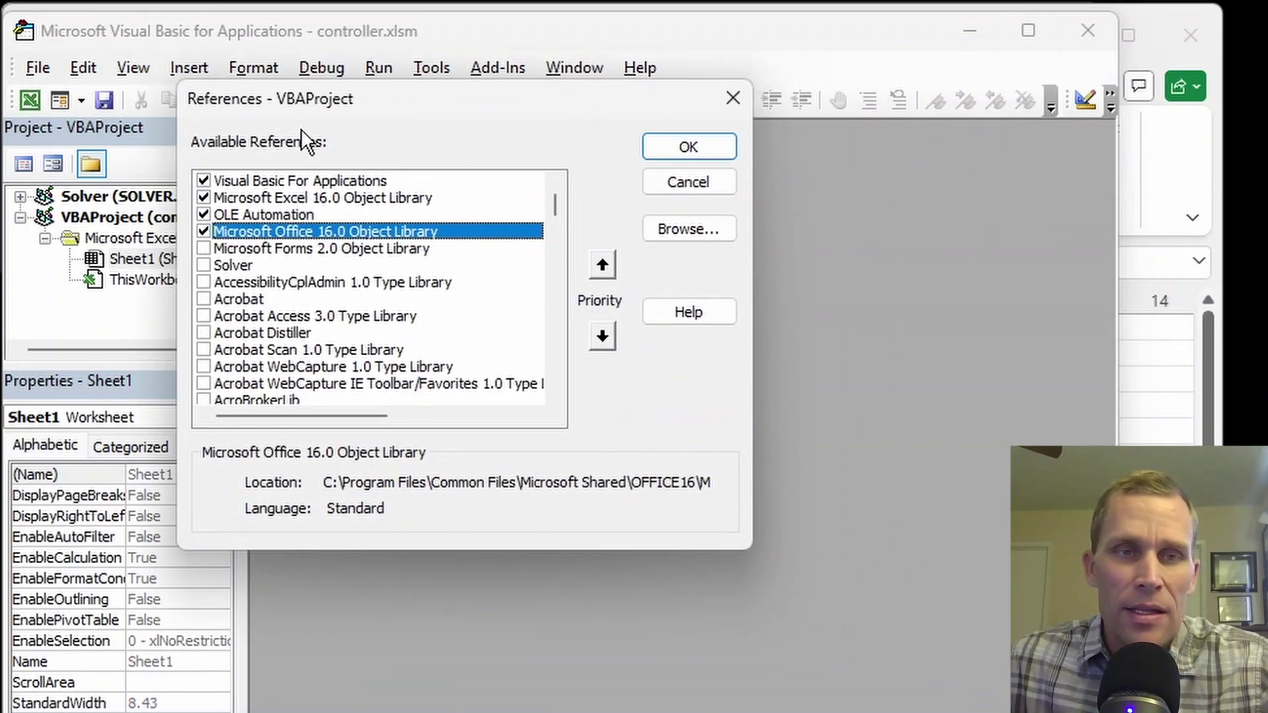
scroll(251, 227, down, 18)
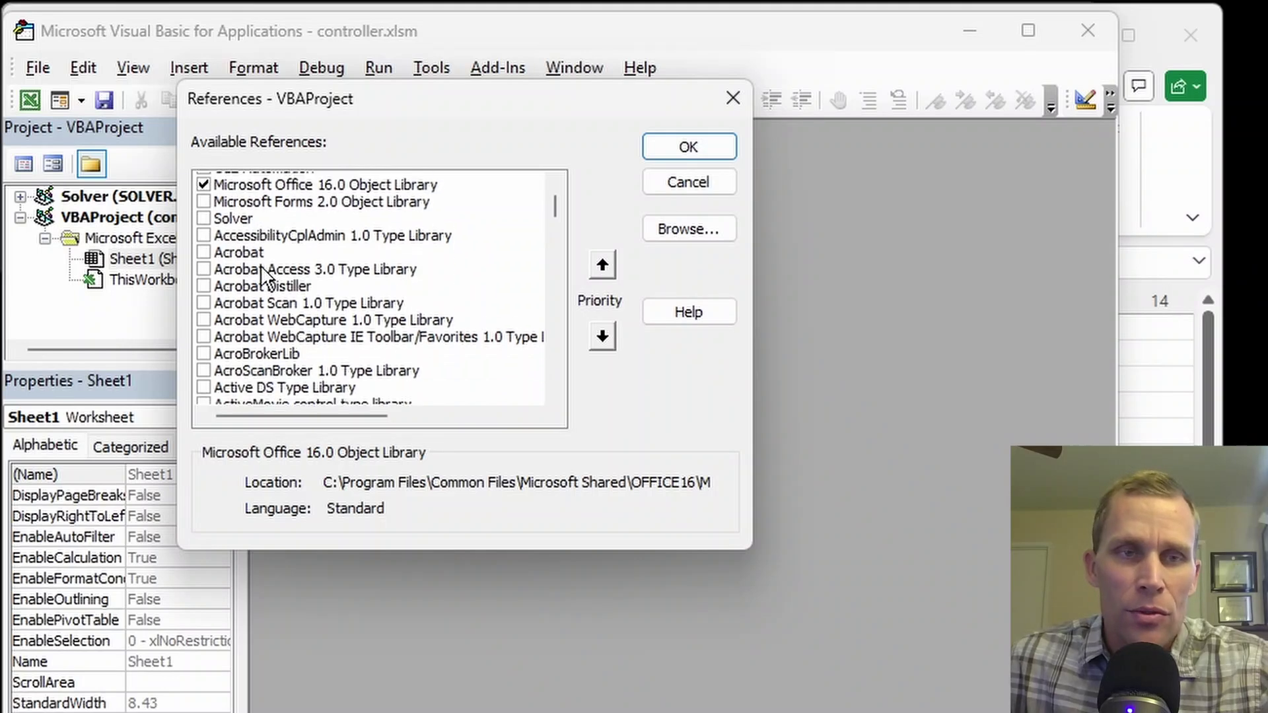
scroll(258, 283, down, 10)
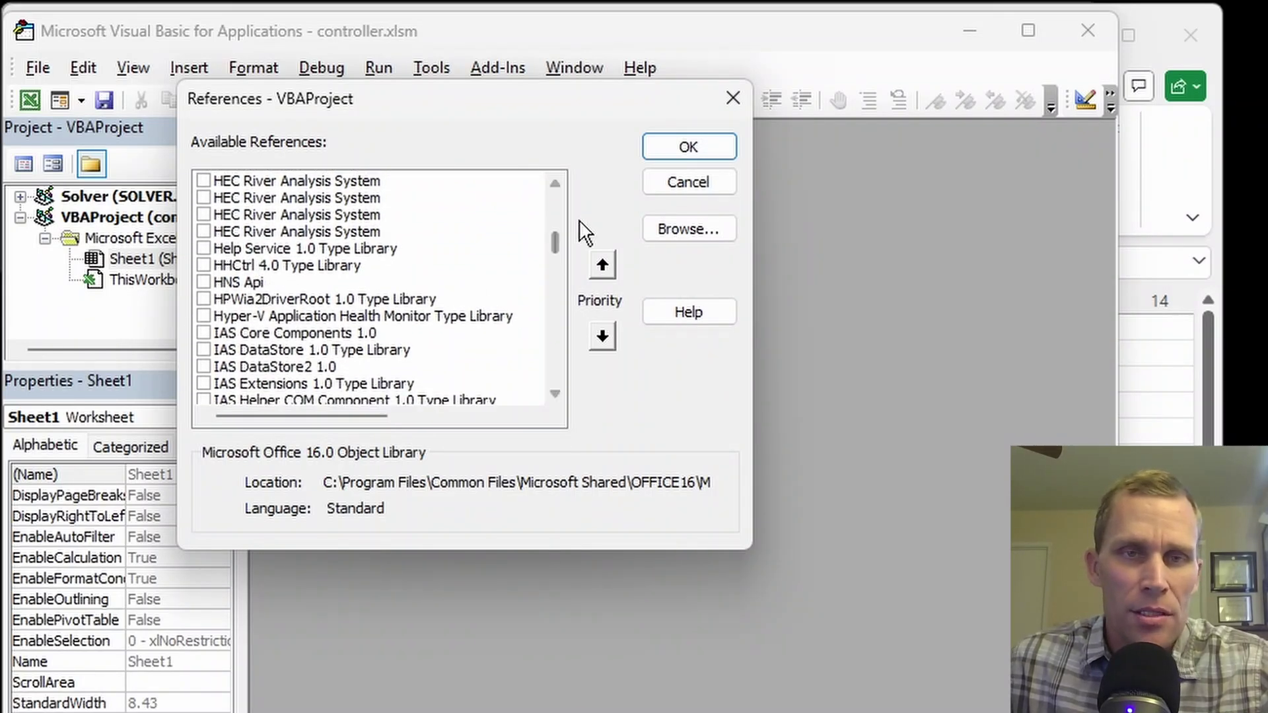
drag(555, 237, 526, 243)
scroll(522, 247, up, 6)
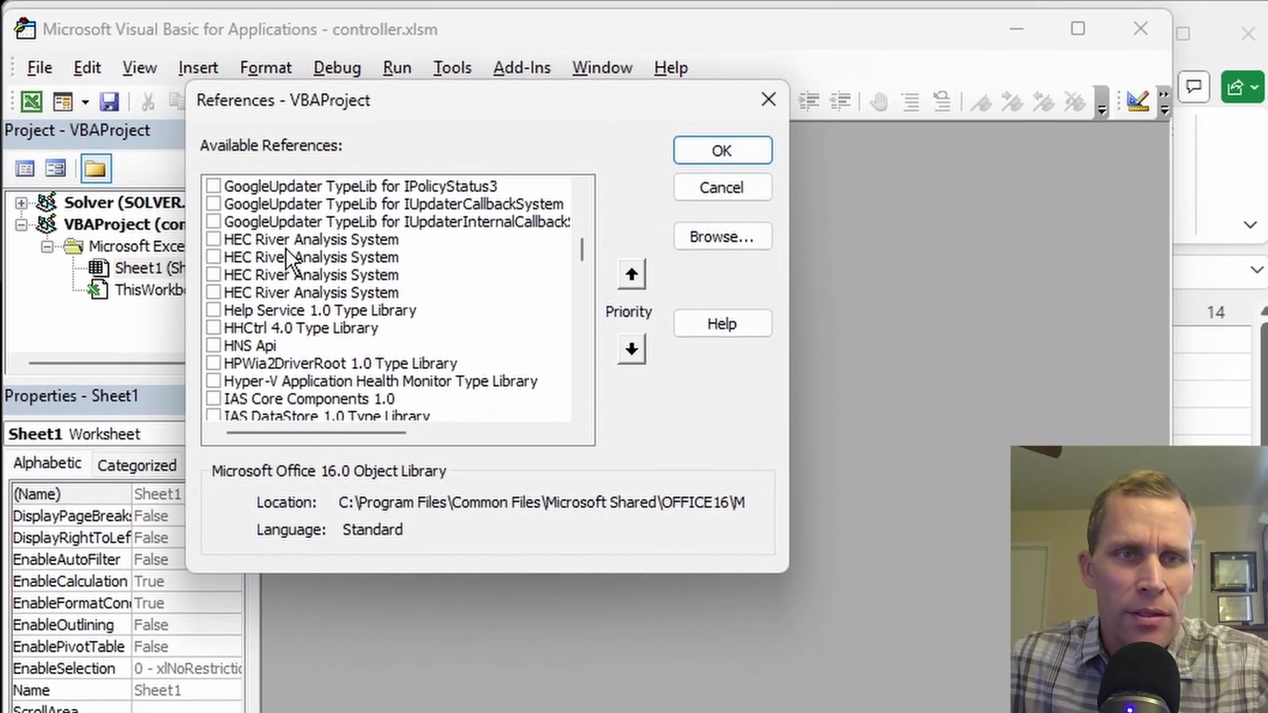
- Compare HEC River Analysis System versions and reference the 6.6 library from HEC-RAS\6.6\Ras.exe
click(273, 232)
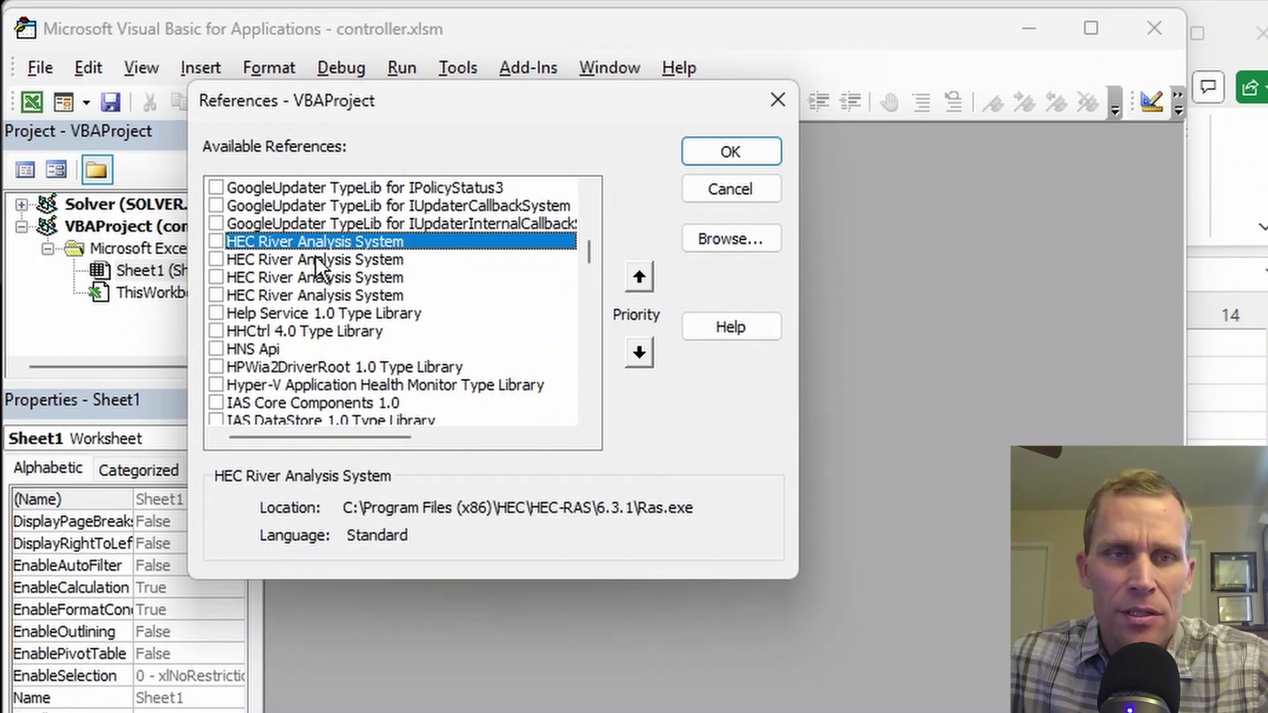
click(315, 257)
click(314, 276)
click(317, 294)
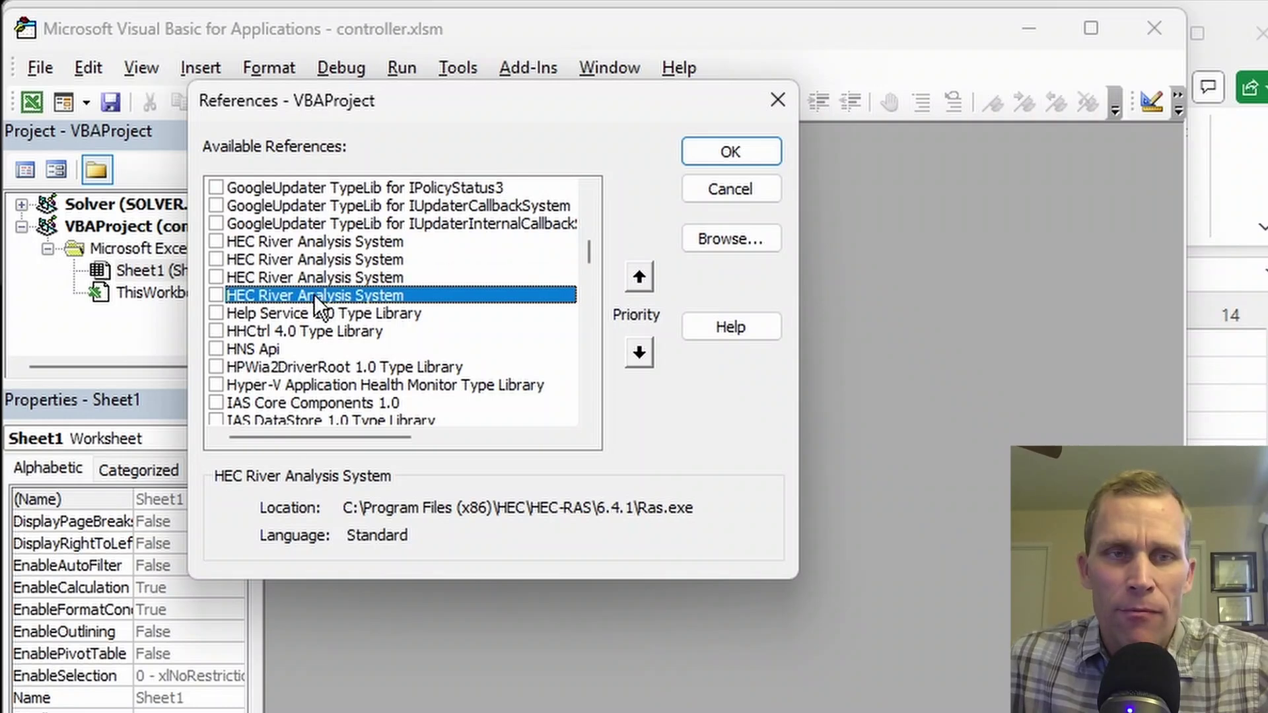
click(308, 276)
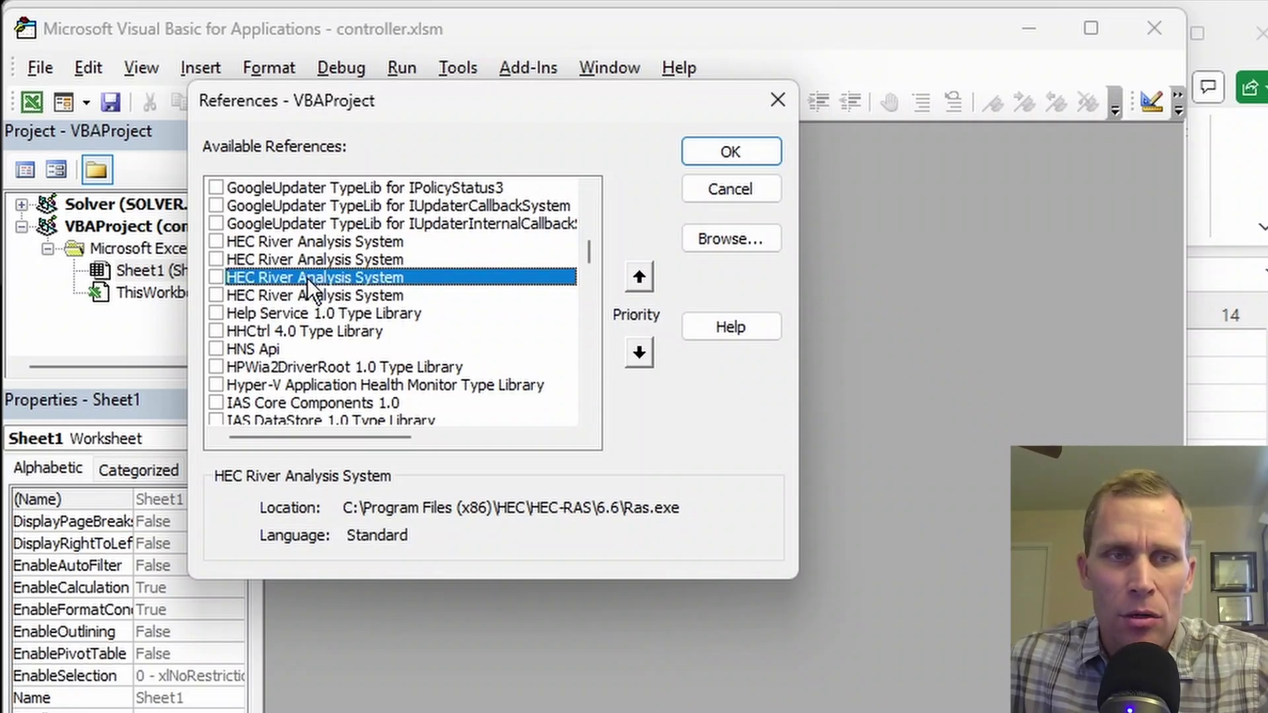
click(298, 264)
click(287, 241)
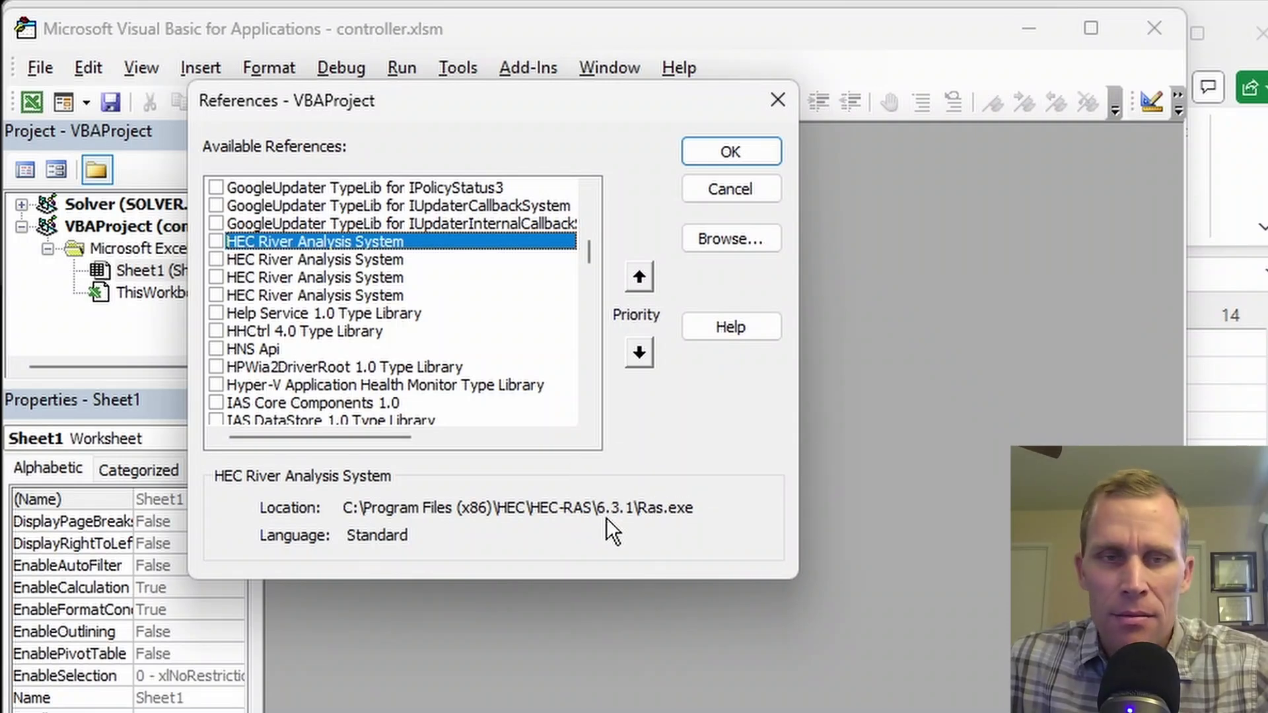
click(297, 262)
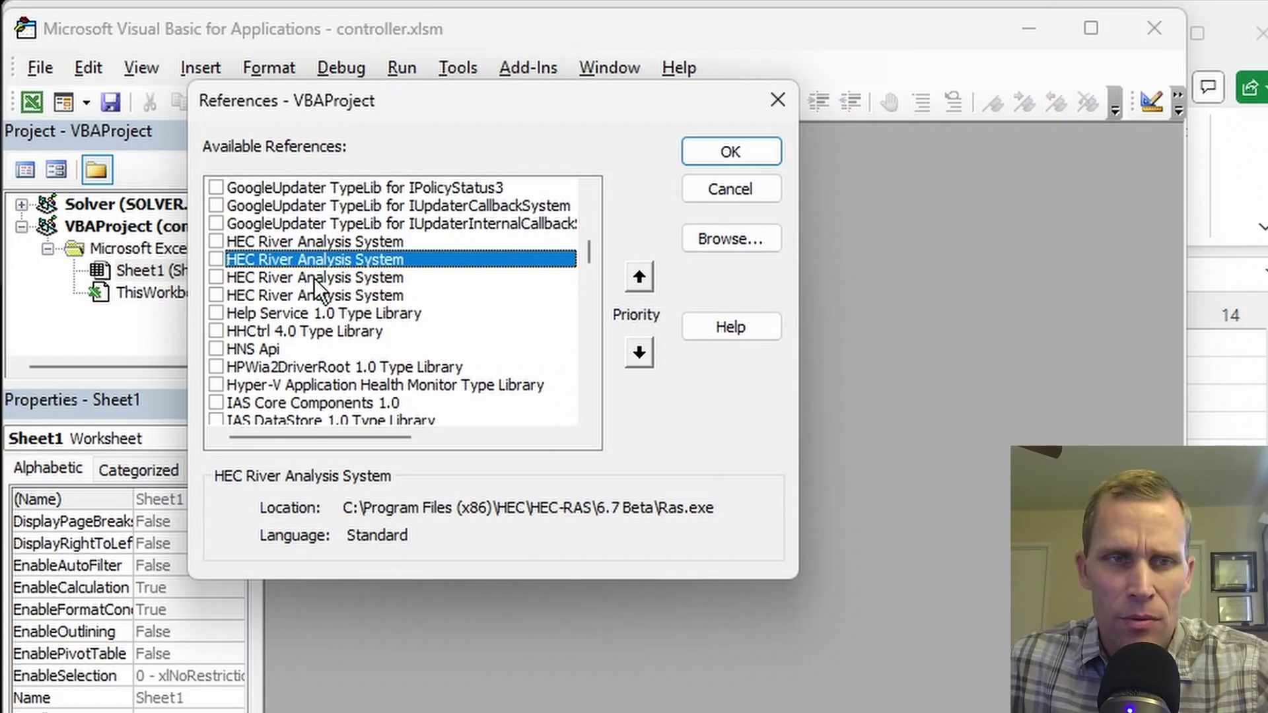
click(314, 278)
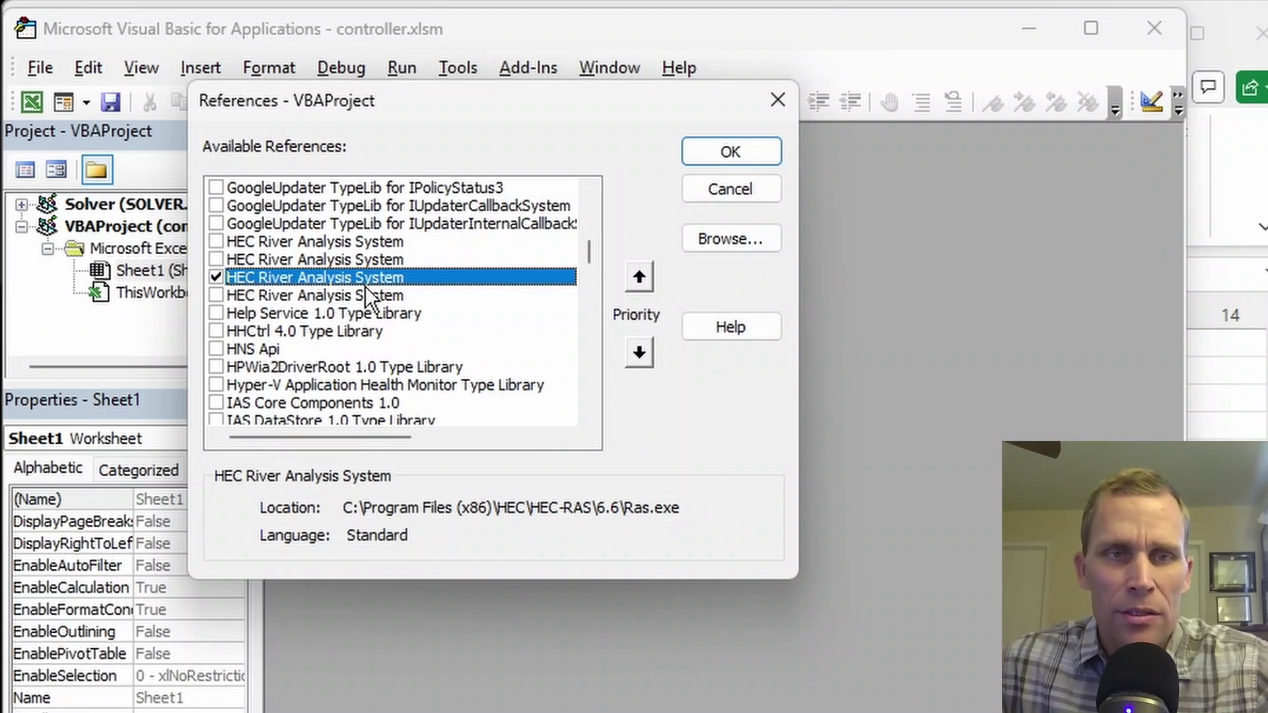
click(707, 150)
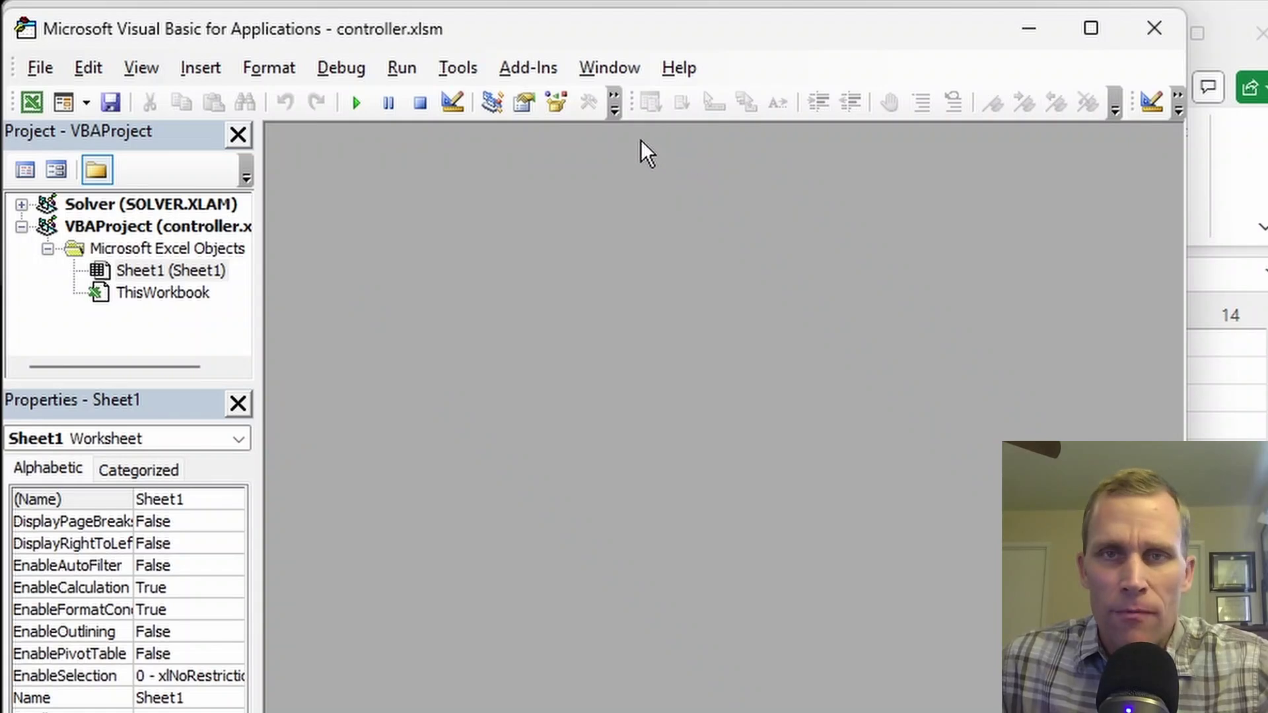
- Reopen References to confirm the HEC River Analysis System 6.6 library is ticked
click(458, 70)
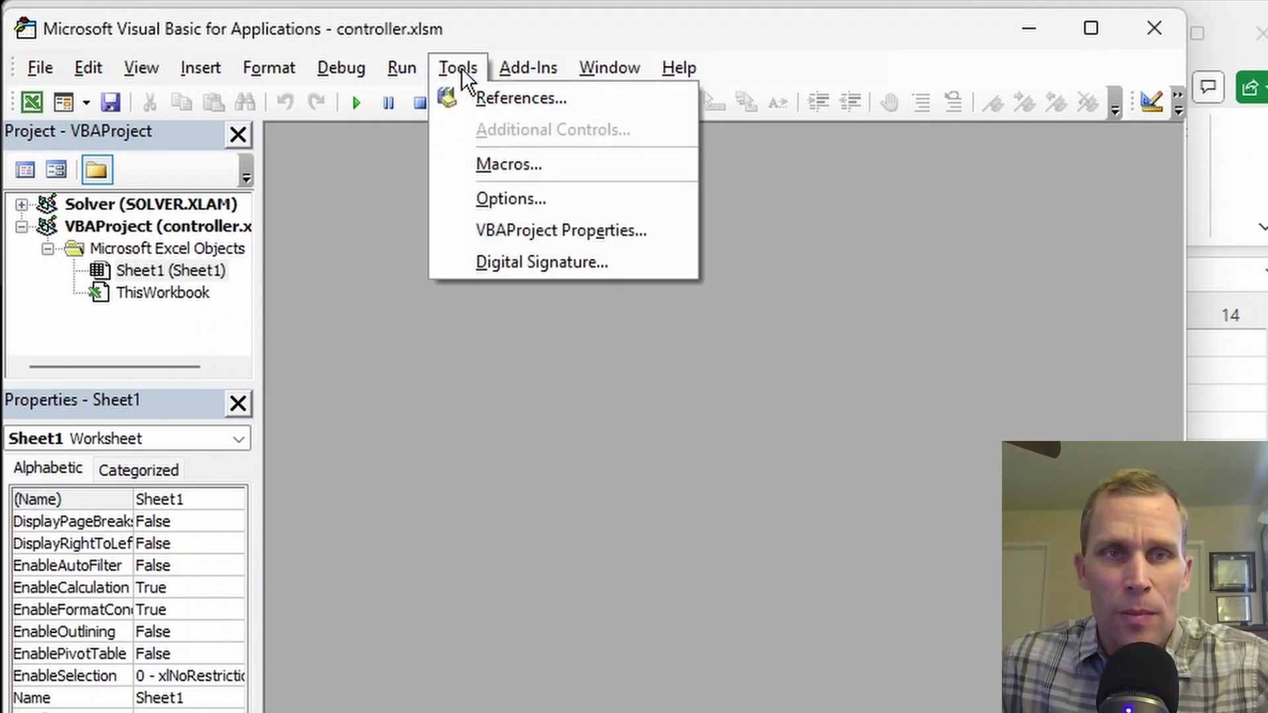
click(490, 102)
drag(727, 221, 257, 122)
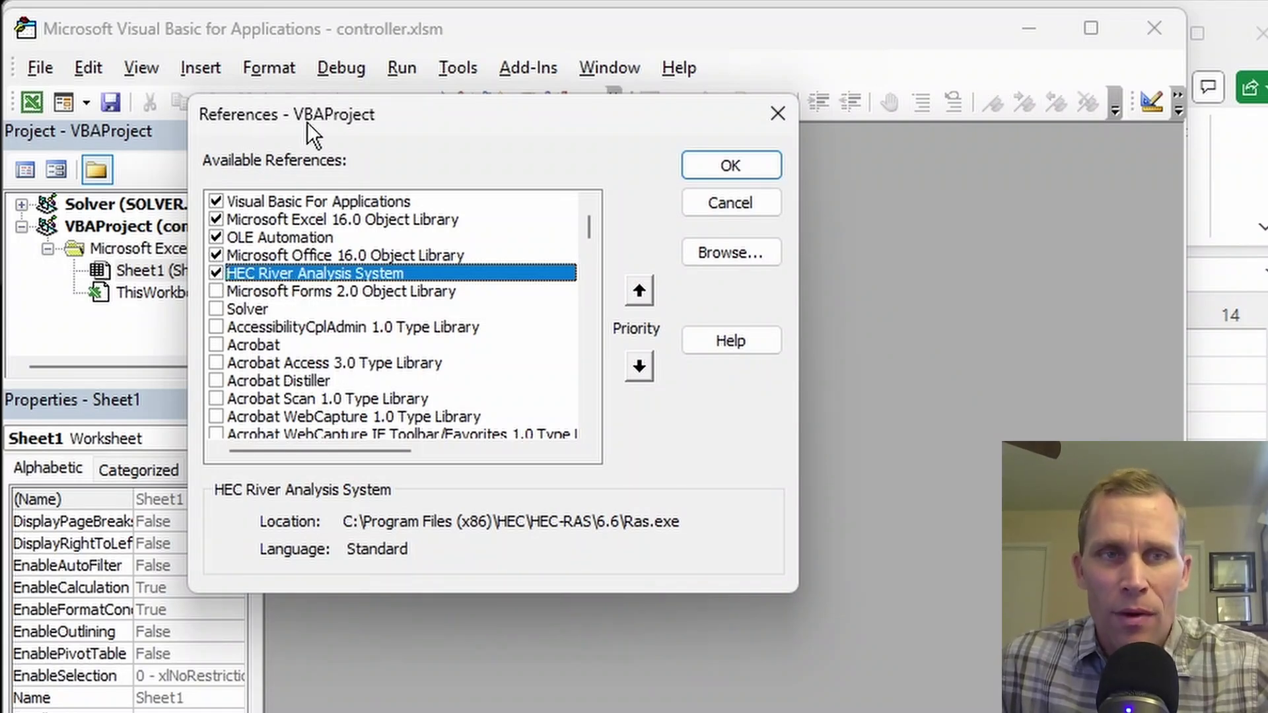
click(731, 169)
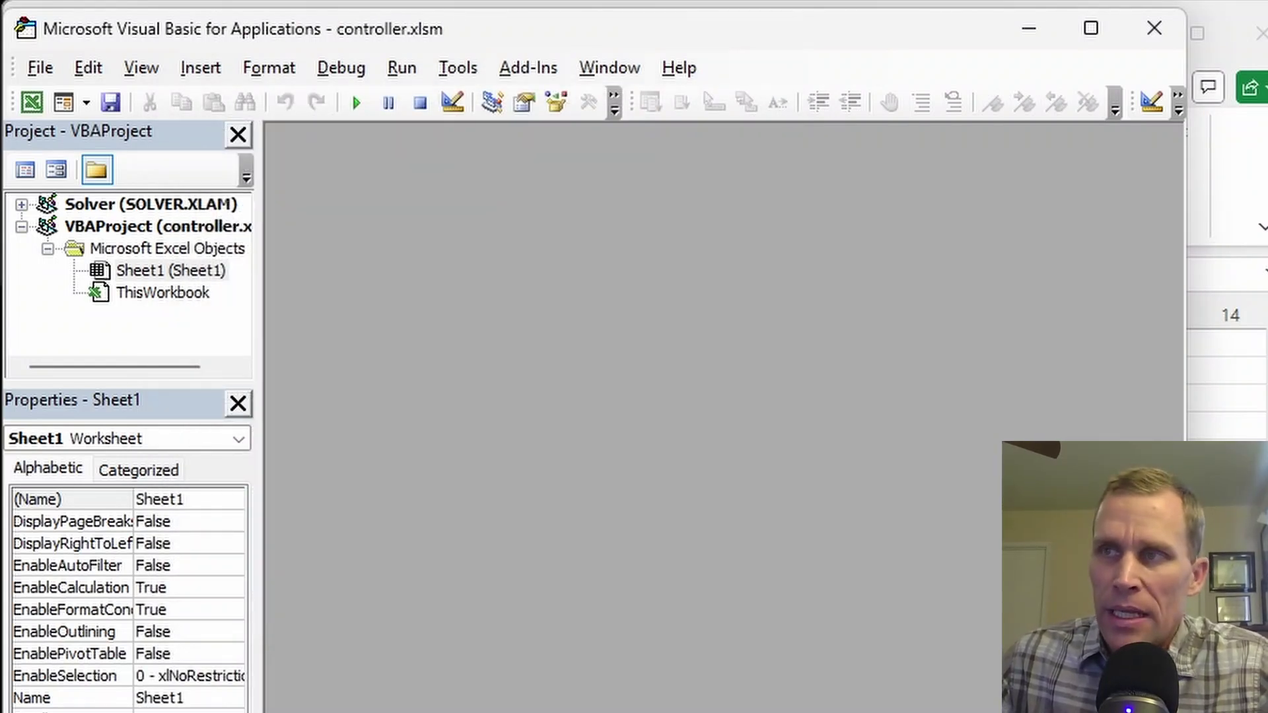
click(145, 66)
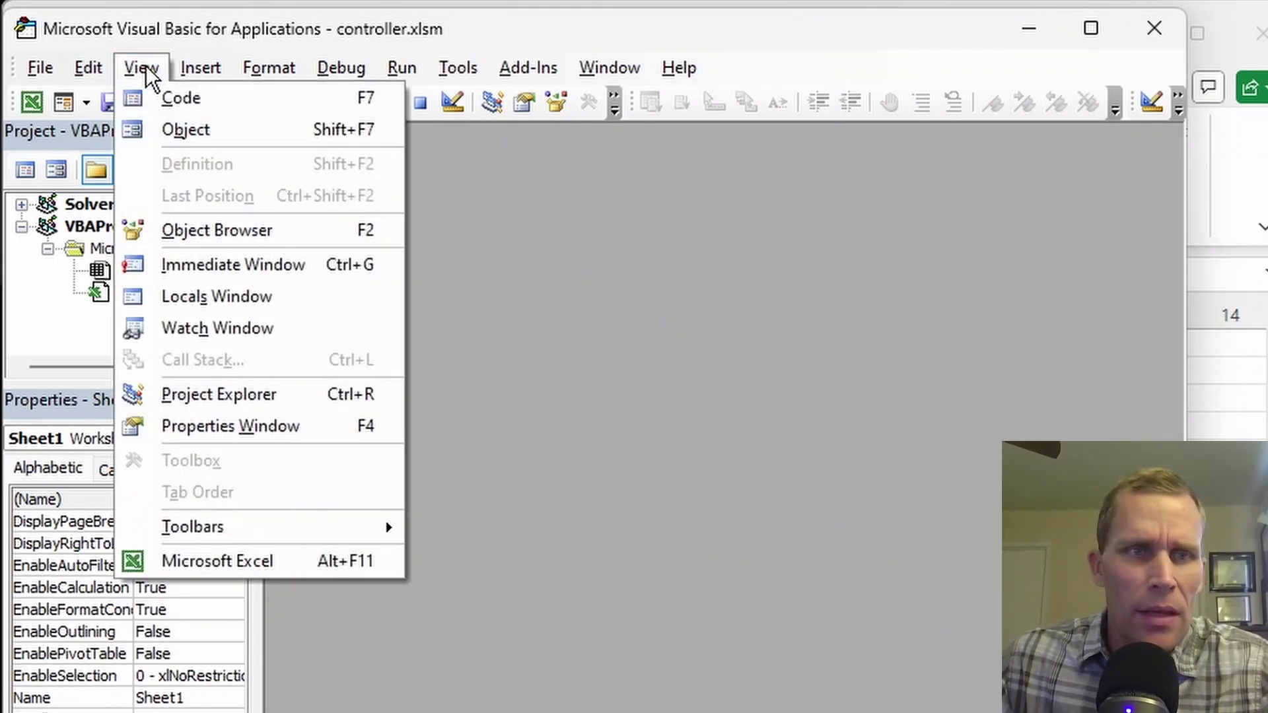
click(192, 228)
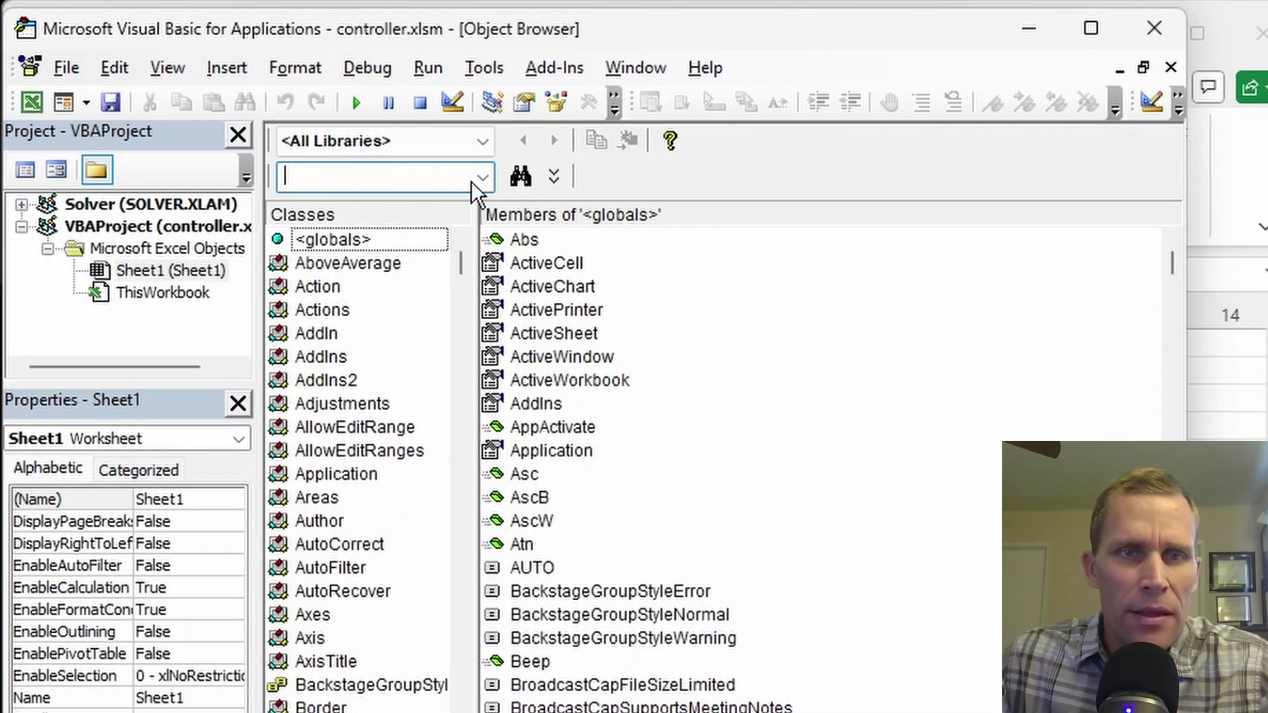
click(483, 142)
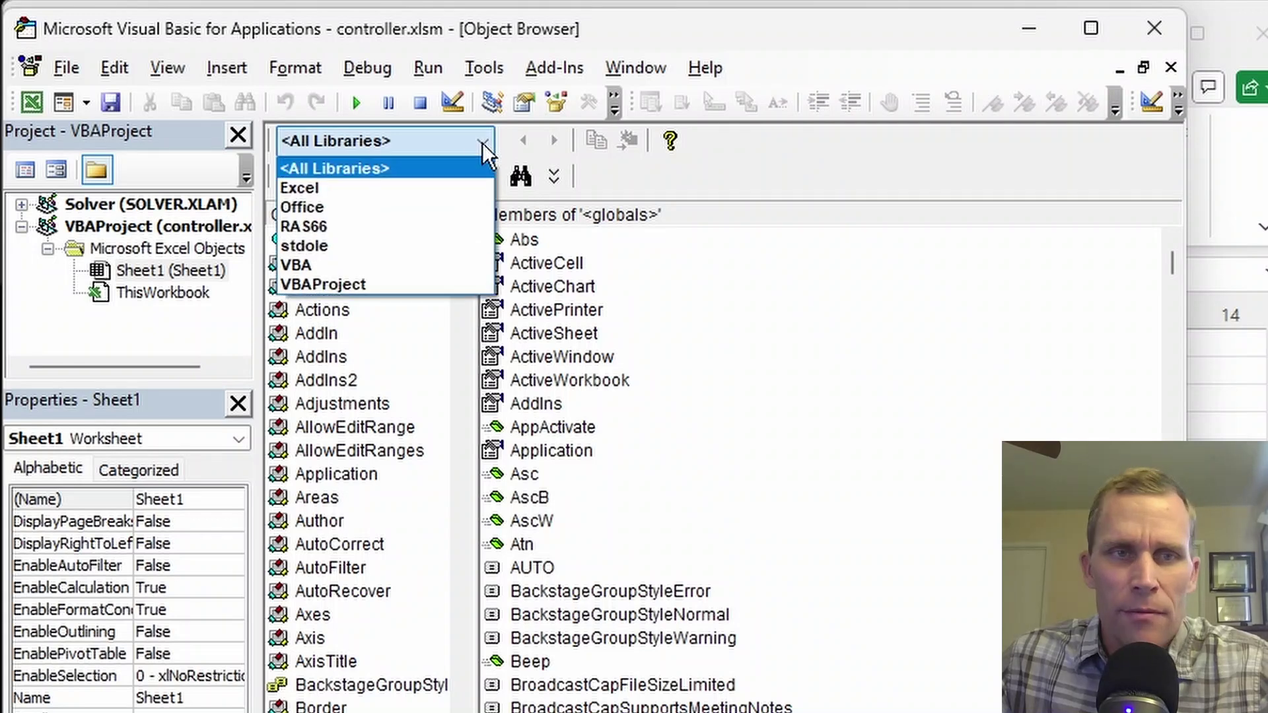
click(338, 226)
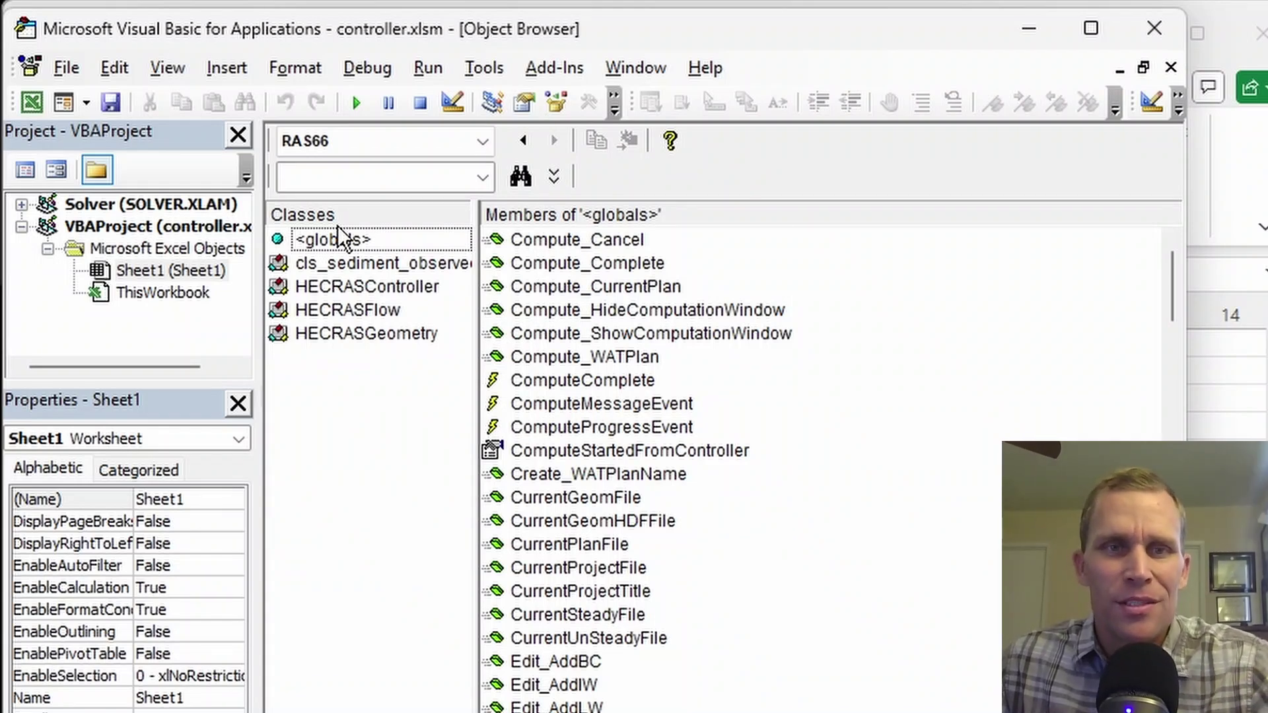
click(334, 249)
click(338, 263)
click(347, 287)
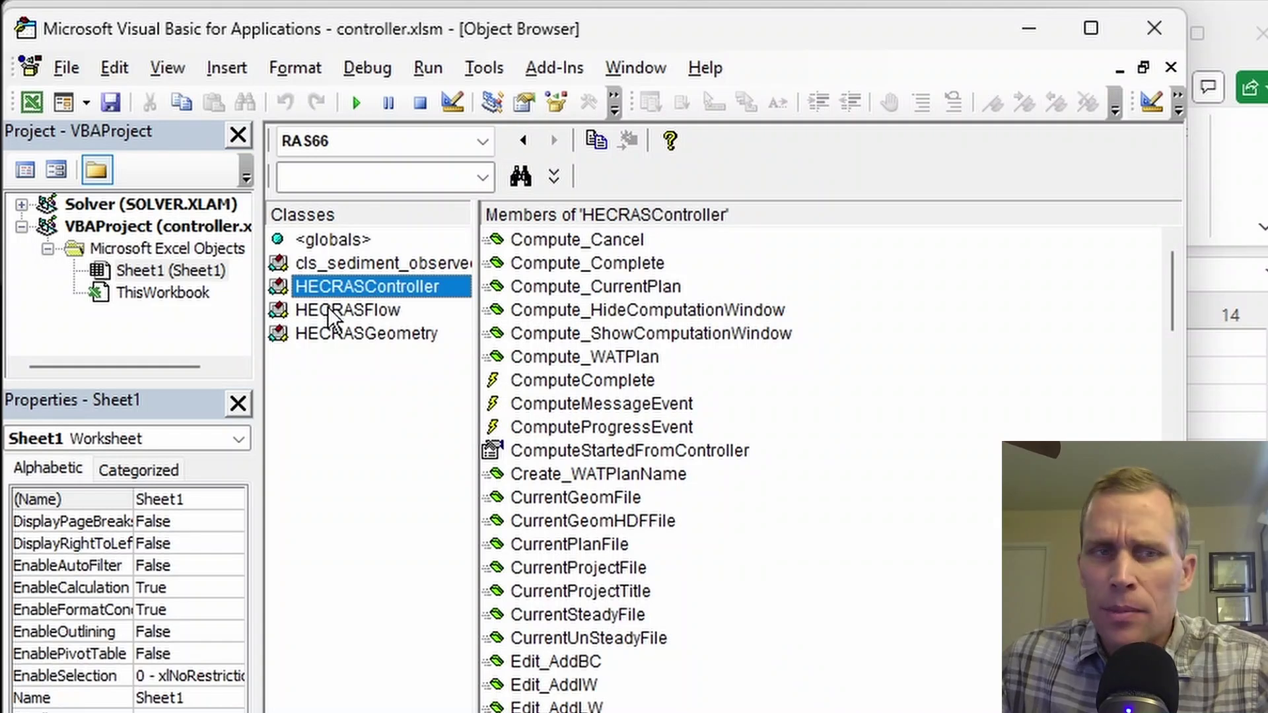
click(346, 311)
click(361, 334)
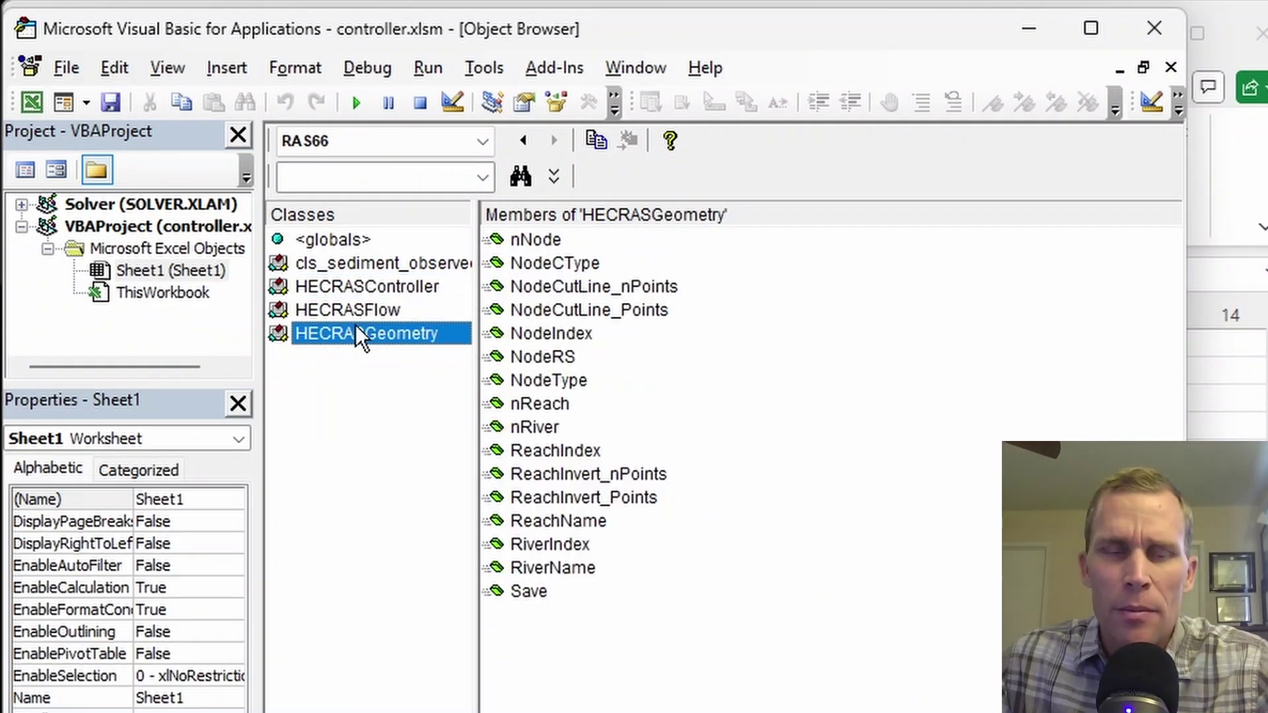
click(358, 313)
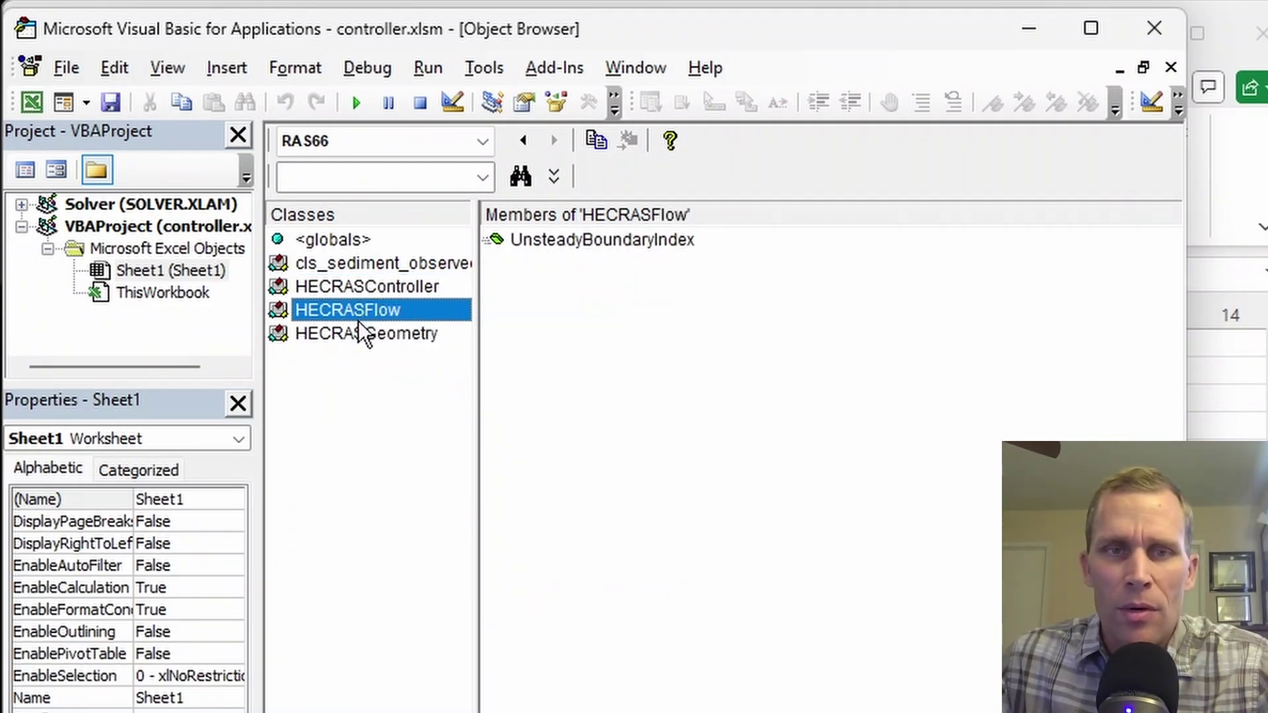
click(366, 334)
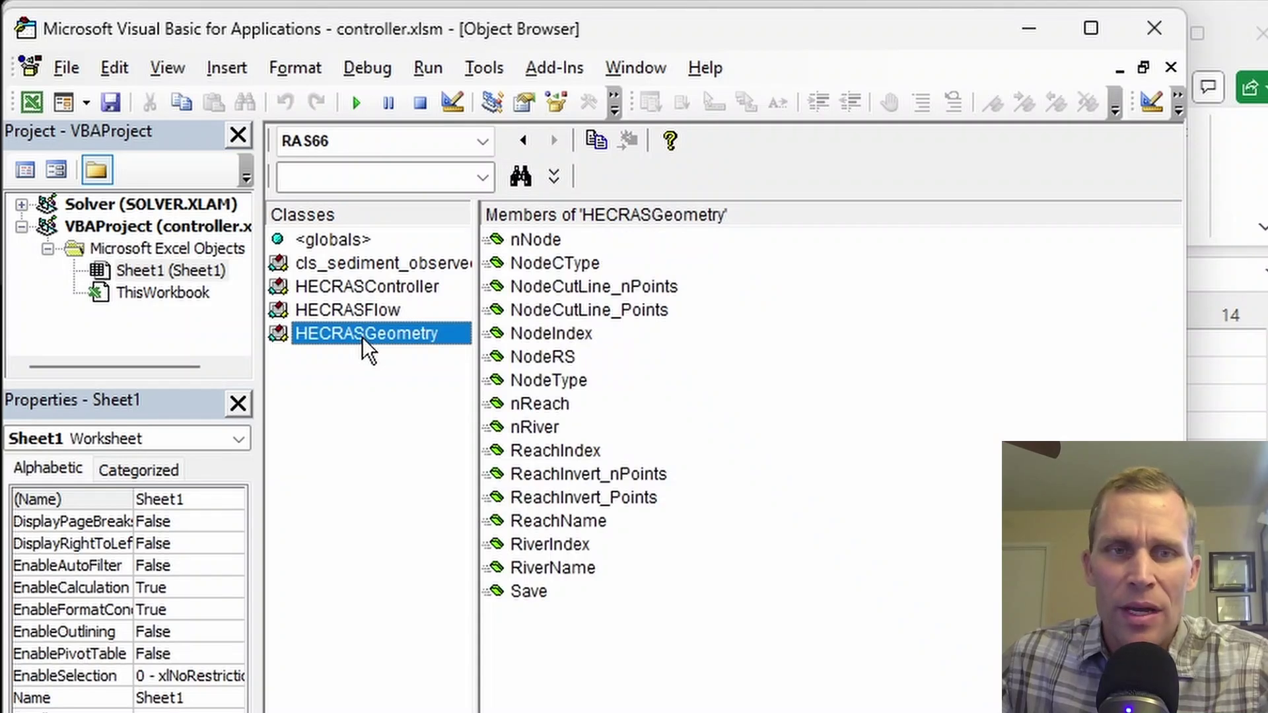
click(355, 286)
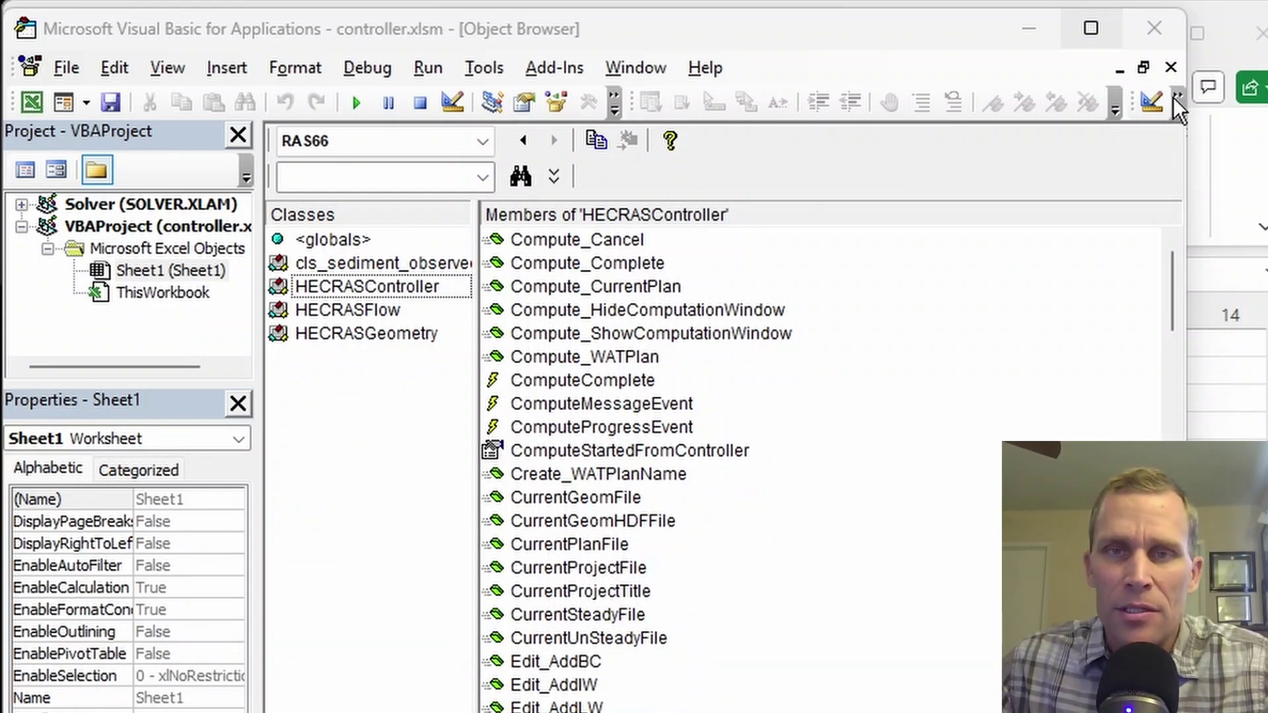
click(1171, 71)
click(1172, 70)
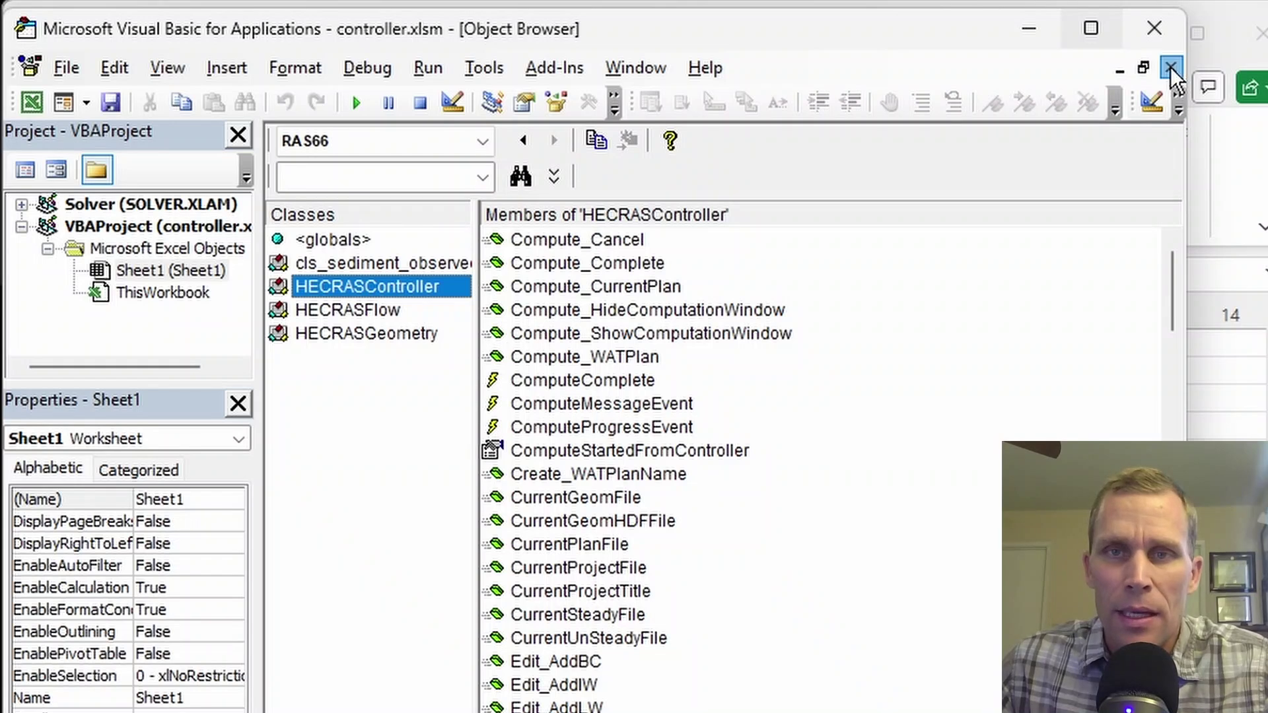